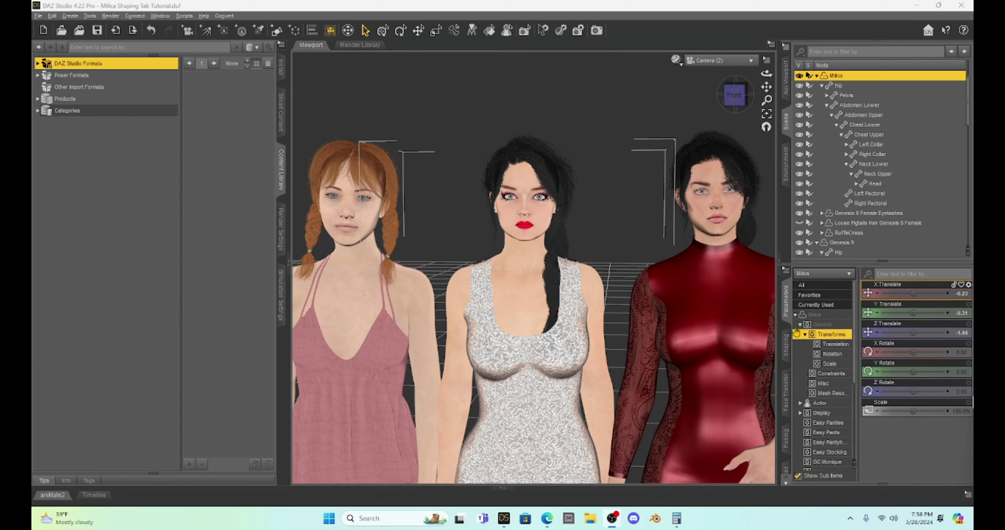
Open the Milica figure's shaping parameters and look through the Actor category's morph sliders.
{"action": "left_click", "coordinate": [786, 345]}
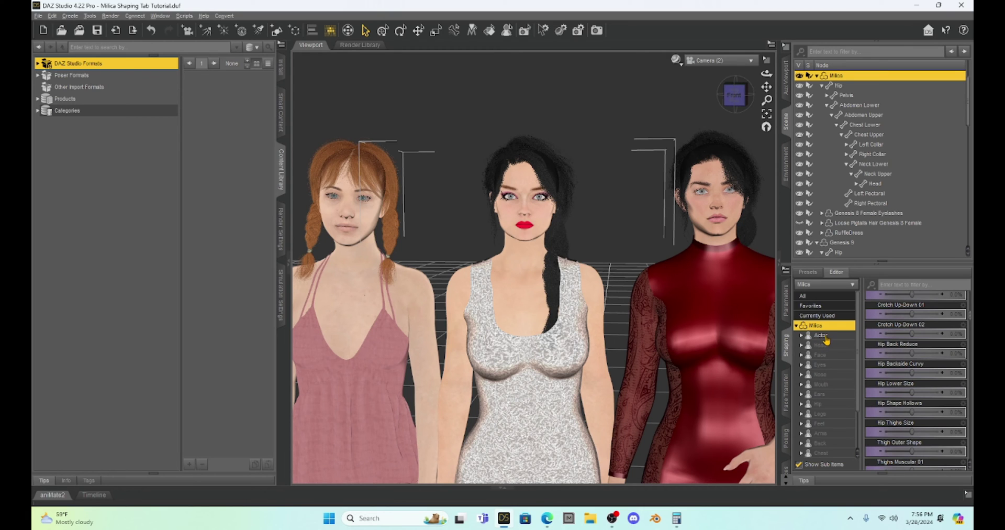
{"action": "left_click", "coordinate": [821, 336]}
{"action": "mouse_move", "coordinate": [911, 341]}
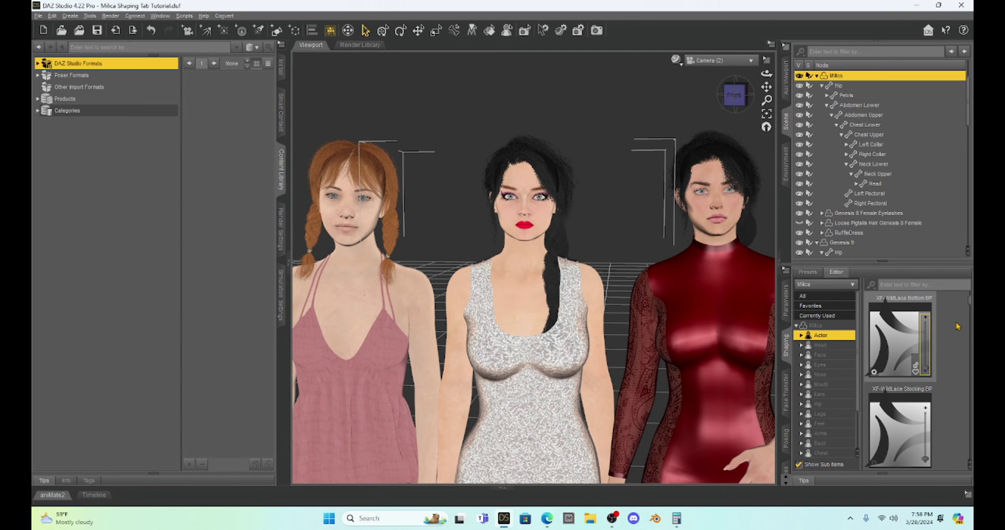
{"action": "scroll", "coordinate": [957, 325], "scroll_direction": "down", "scroll_amount": 2}
Browse Milica's Face shaping category, examining the forehead, cheek, mouth, nose, chin and jaw sliders.
{"action": "left_click", "coordinate": [817, 356]}
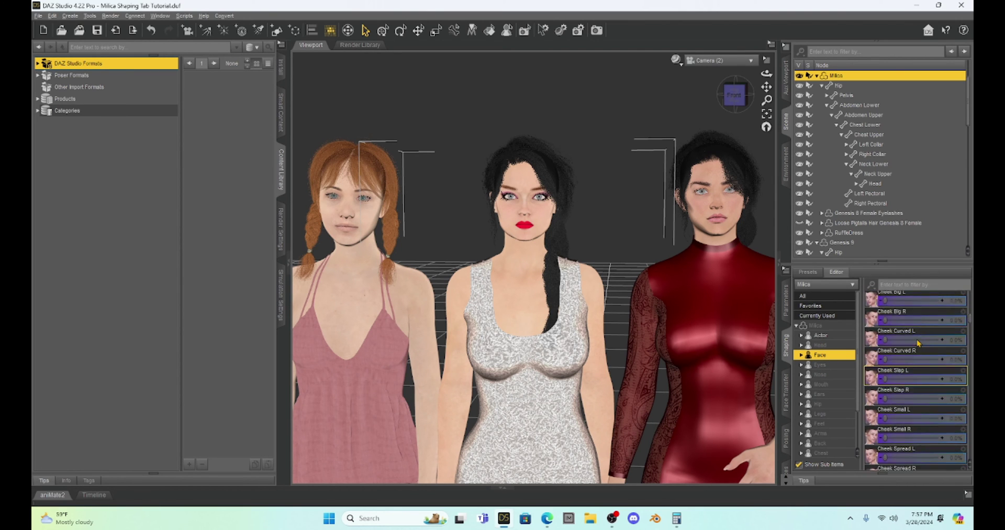
{"action": "scroll", "coordinate": [920, 343], "scroll_direction": "up", "scroll_amount": 2}
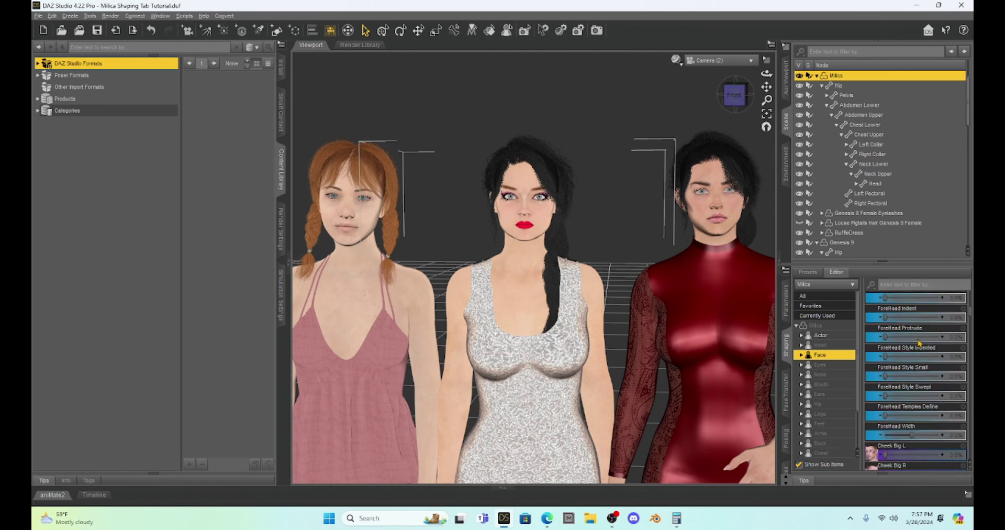
{"action": "scroll", "coordinate": [920, 343], "scroll_direction": "down", "scroll_amount": 10}
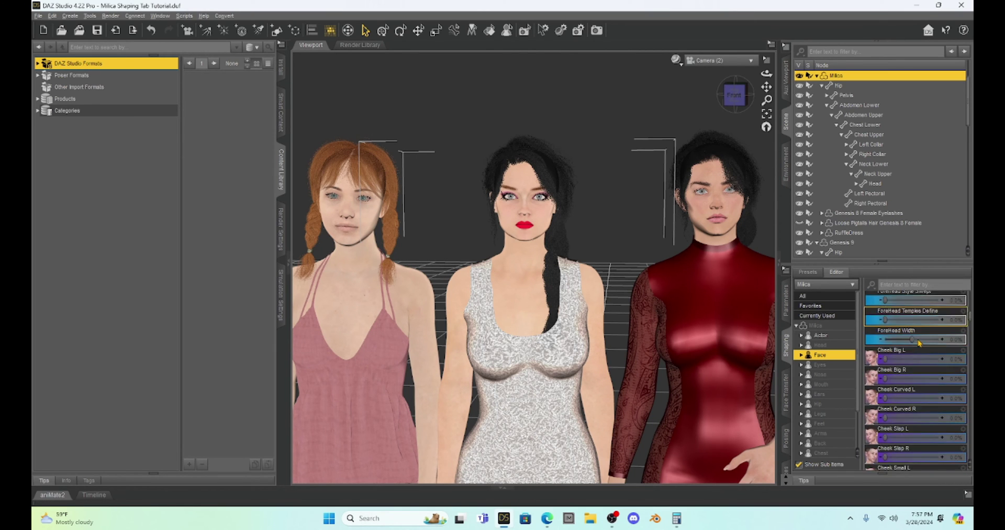
{"action": "scroll", "coordinate": [920, 343], "scroll_direction": "down", "scroll_amount": 10}
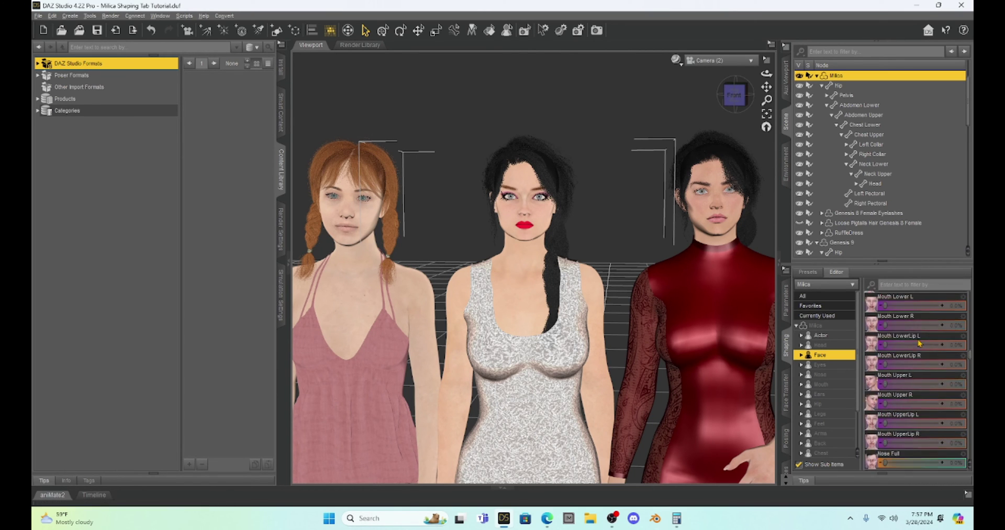
{"action": "scroll", "coordinate": [920, 343], "scroll_direction": "down", "scroll_amount": 10}
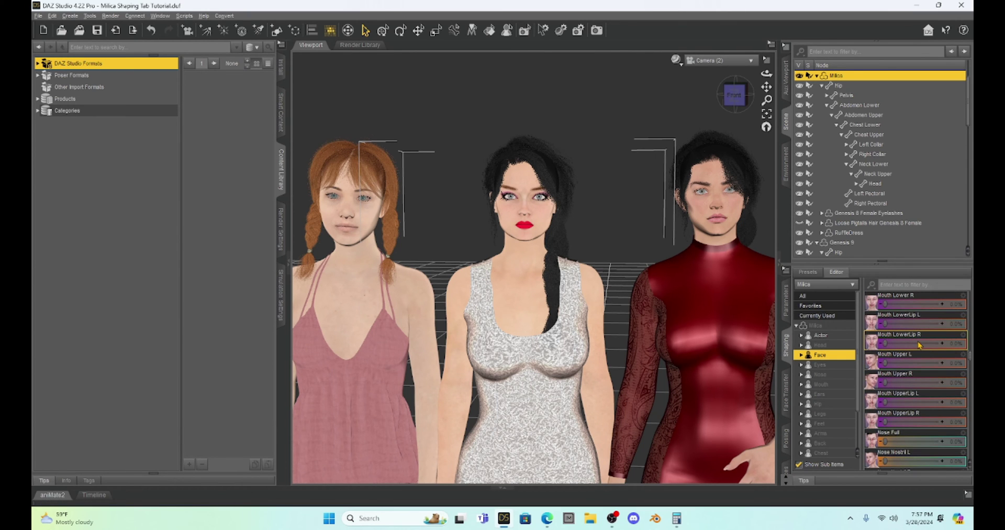
{"action": "scroll", "coordinate": [920, 344], "scroll_direction": "down", "scroll_amount": 10}
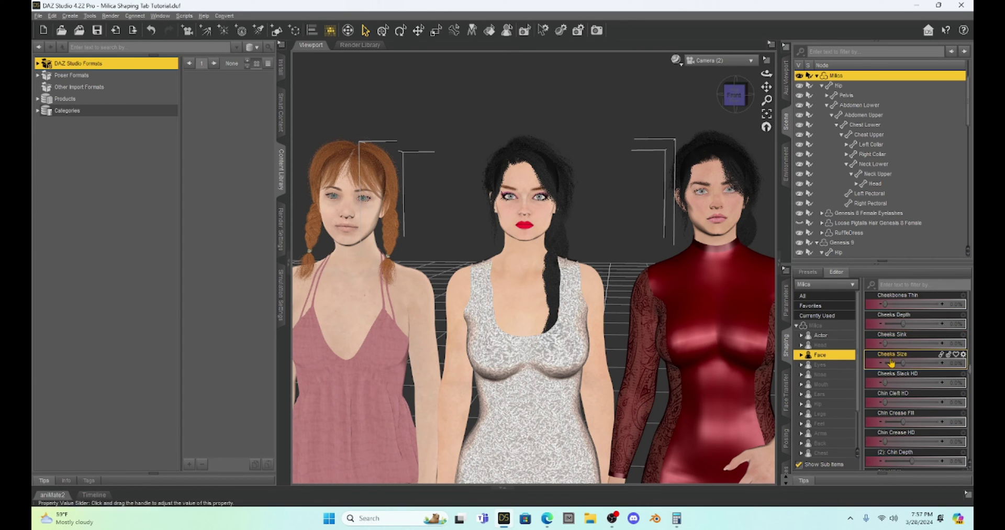
{"action": "scroll", "coordinate": [900, 356], "scroll_direction": "down", "scroll_amount": 5}
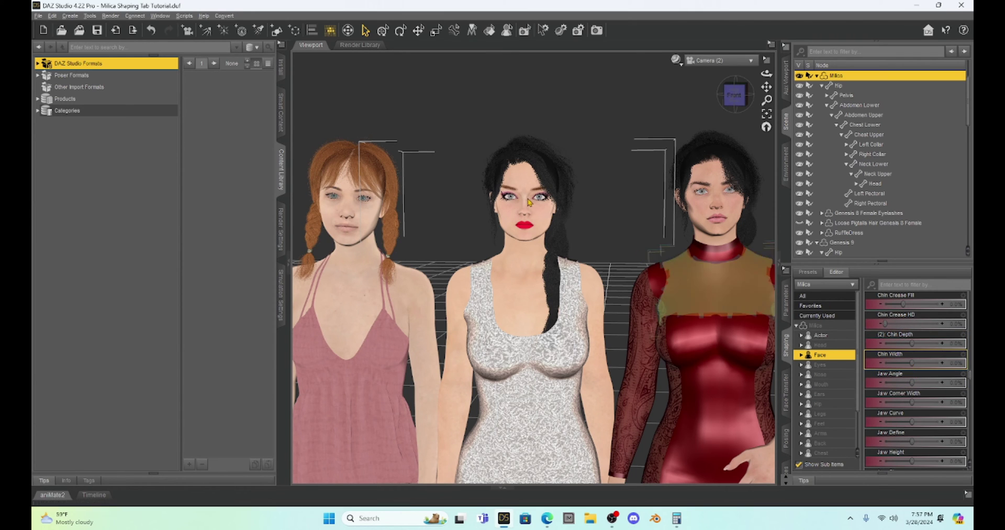
Try raising Milica's Chin Width to about 34.6% with her face framed close up, and undo the change.
{"action": "scroll", "coordinate": [526, 204], "scroll_direction": "up", "scroll_amount": 5}
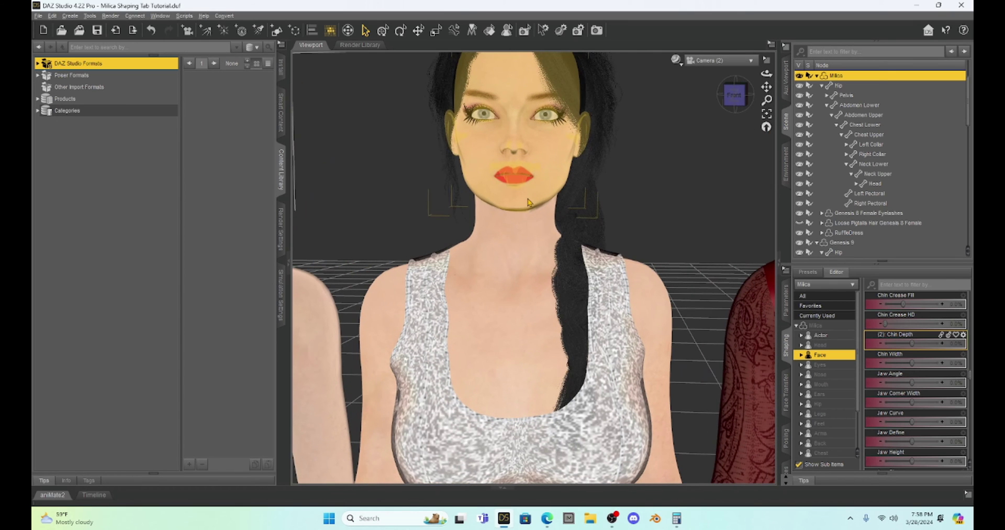
{"action": "right_click_drag", "start_coordinate": [766, 88], "coordinate": [766, 80]}
{"action": "left_click_drag", "start_coordinate": [766, 87], "coordinate": [767, 79]}
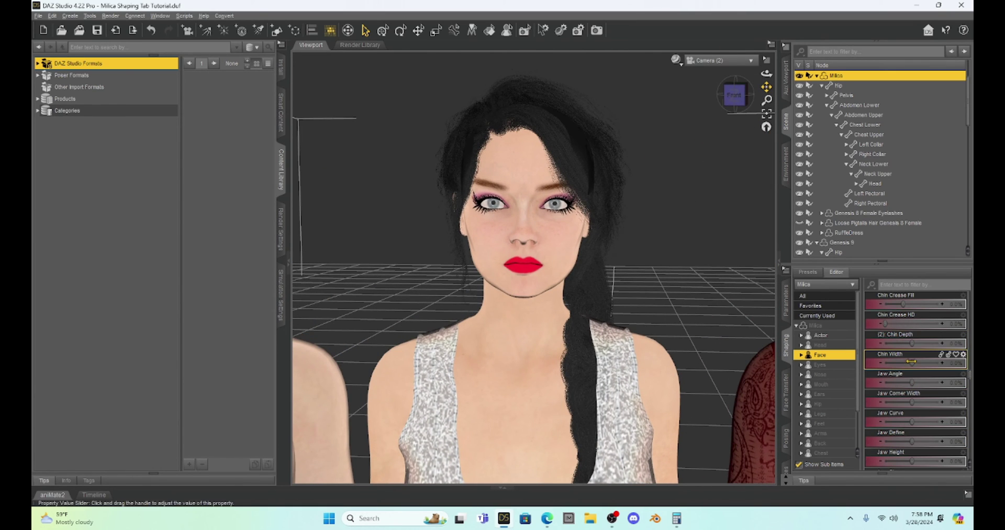
{"action": "left_click_drag", "start_coordinate": [913, 362], "coordinate": [921, 386]}
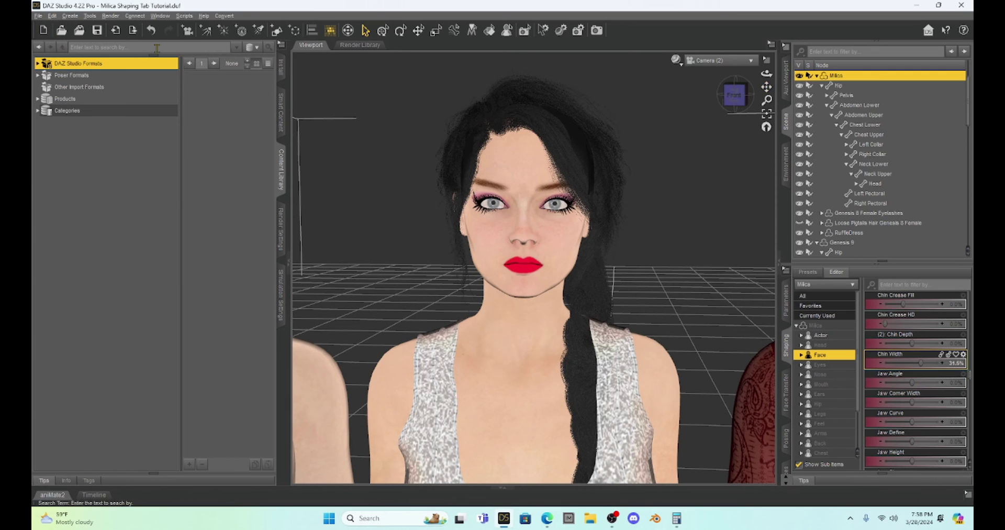
{"action": "left_click", "coordinate": [151, 31]}
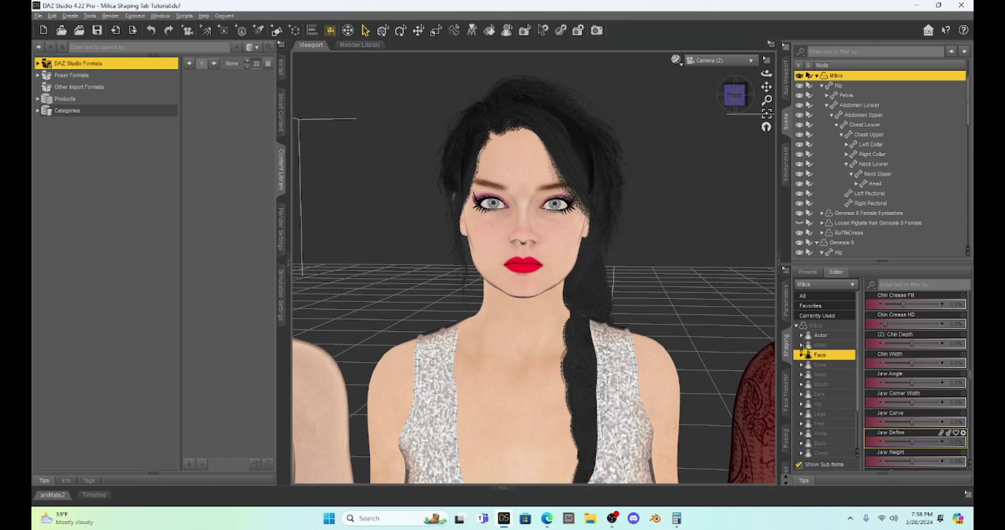
Filter Milica's shaping parameters to the currently used morphs and examine which ones are applied.
{"action": "left_click", "coordinate": [814, 326]}
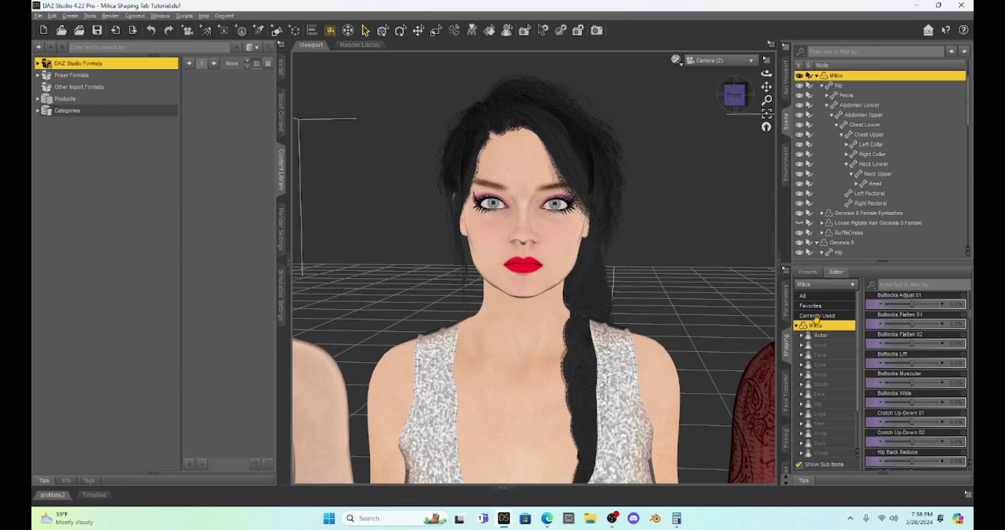
{"action": "left_click", "coordinate": [816, 316]}
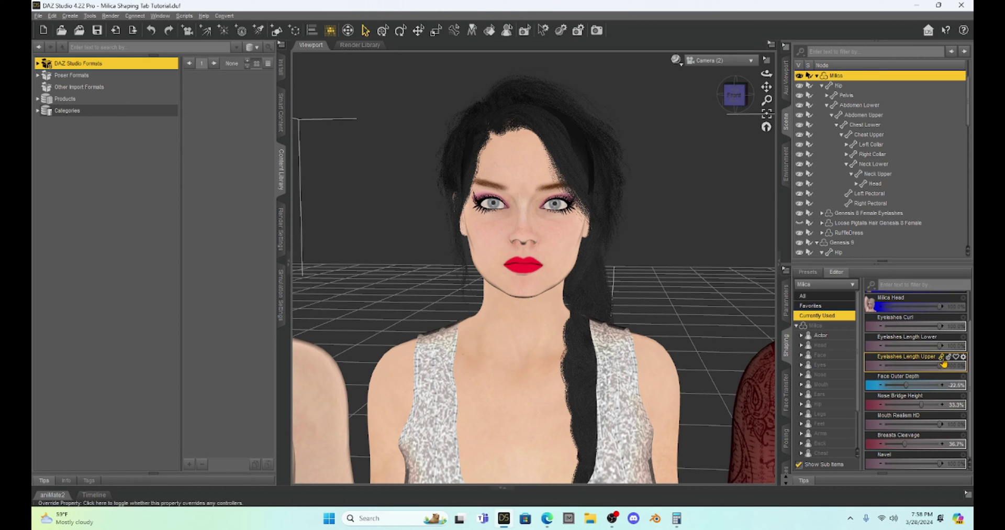
{"action": "scroll", "coordinate": [937, 366], "scroll_direction": "up", "scroll_amount": 2}
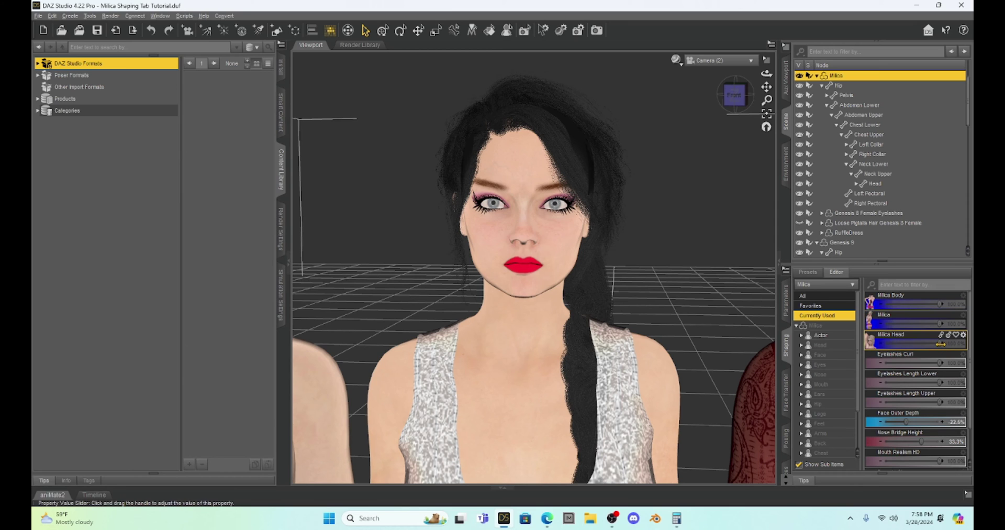
Lower the Milica Head morph to 0% to compare her base face with the neighbouring figure, and restore it to 100%.
{"action": "mouse_move", "coordinate": [940, 344]}
{"action": "left_click_drag", "start_coordinate": [940, 344], "coordinate": [883, 343]}
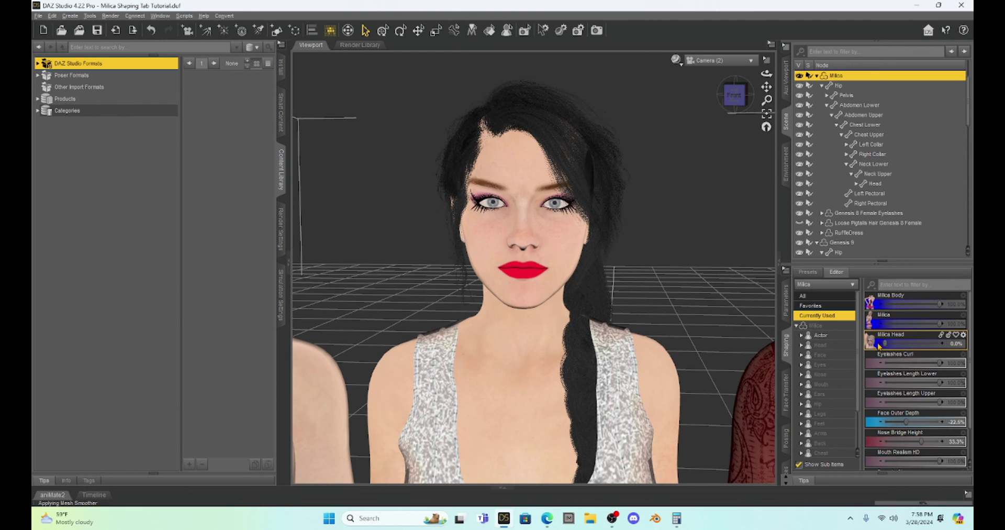
{"action": "left_click_drag", "start_coordinate": [766, 87], "coordinate": [720, 86]}
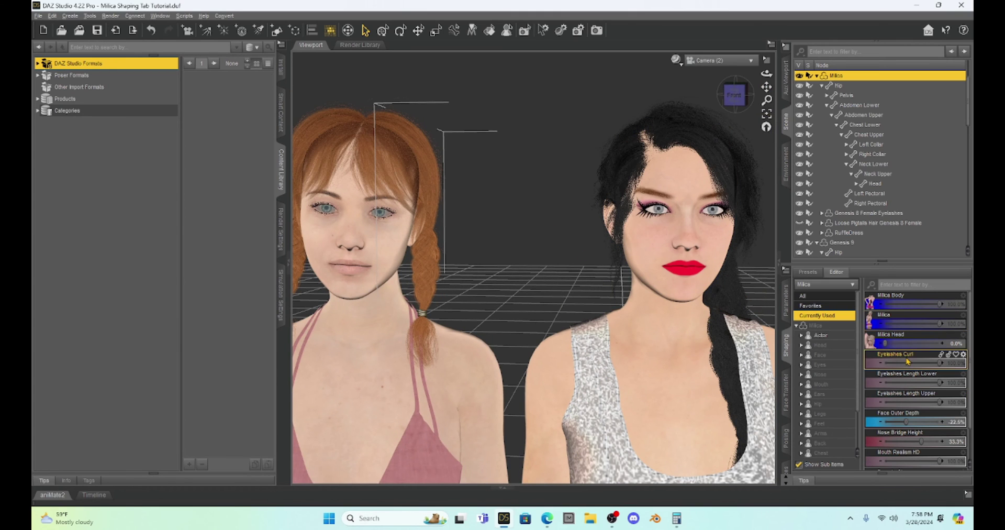
{"action": "left_click_drag", "start_coordinate": [885, 343], "coordinate": [943, 351]}
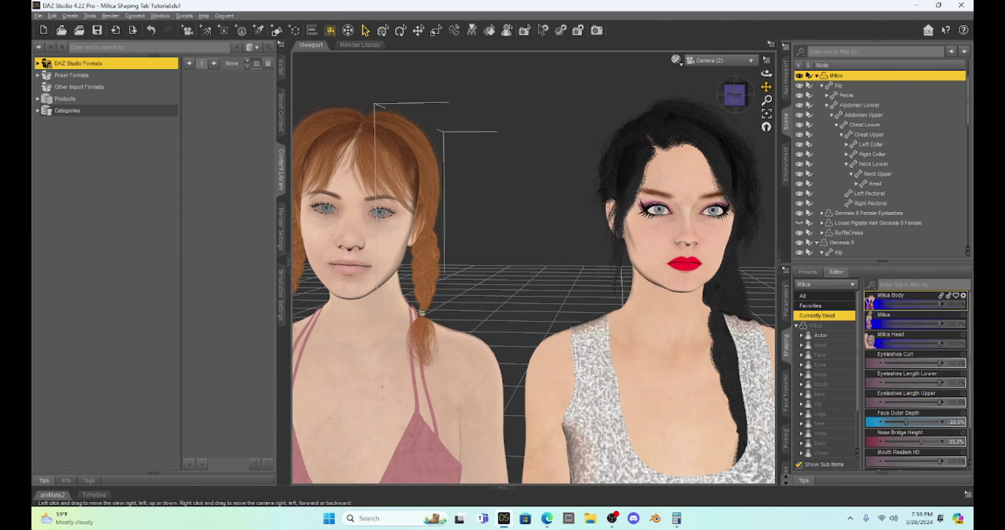
{"action": "left_click_drag", "start_coordinate": [767, 87], "coordinate": [799, 88]}
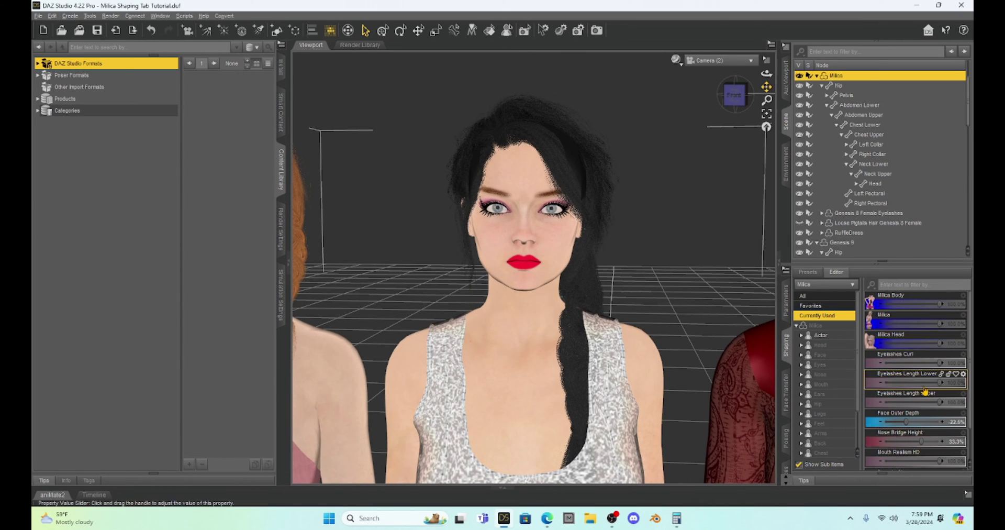
Review Milica's currently used morphs and browse her Head, Face, Eyes, Nose, Mouth and Ears shaping categories.
{"action": "scroll", "coordinate": [922, 387], "scroll_direction": "down", "scroll_amount": 2}
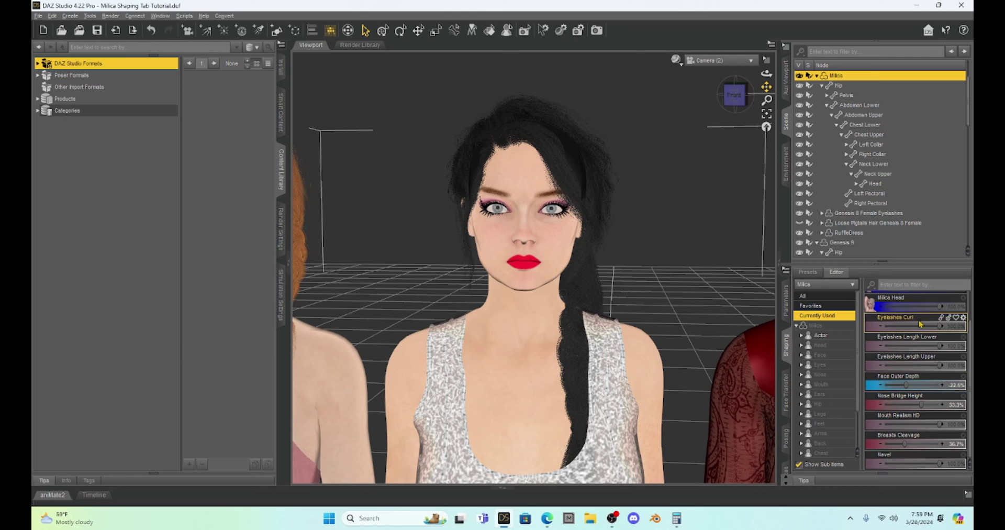
{"action": "scroll", "coordinate": [896, 349], "scroll_direction": "up", "scroll_amount": 2}
{"action": "mouse_move", "coordinate": [893, 347]}
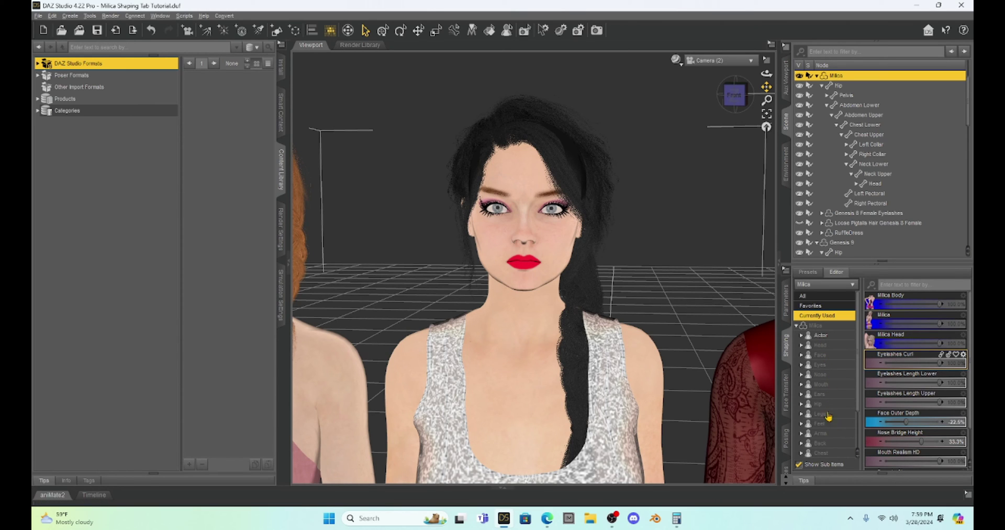
{"action": "left_click", "coordinate": [824, 347]}
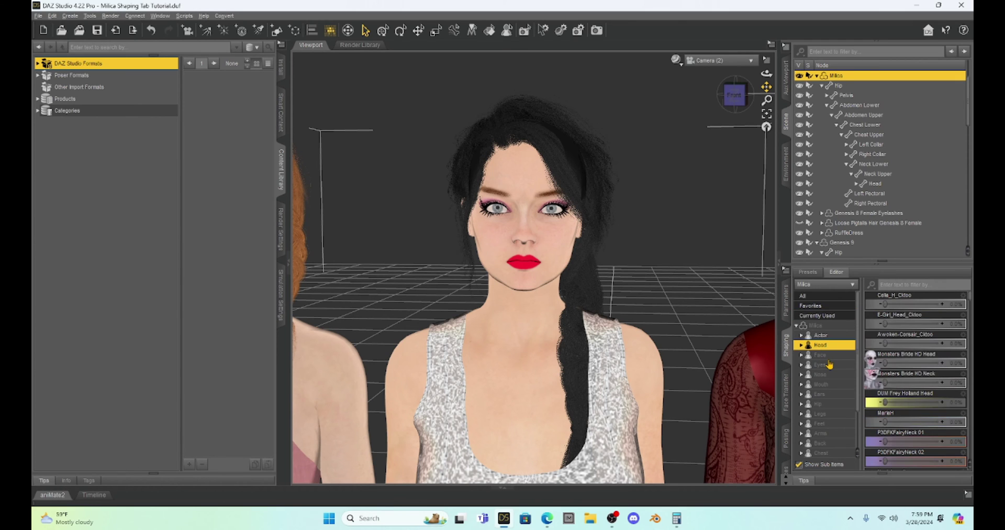
{"action": "left_click", "coordinate": [828, 356]}
{"action": "left_click", "coordinate": [829, 365]}
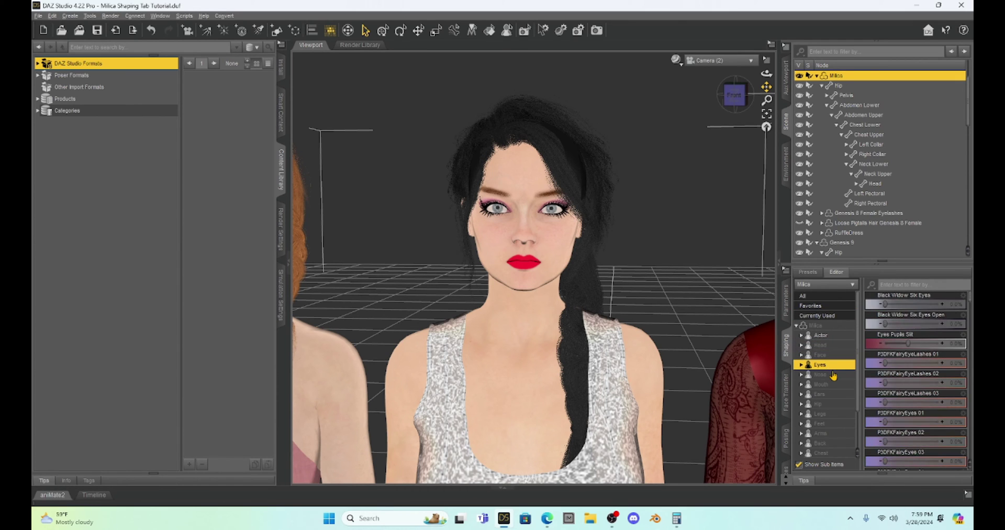
{"action": "left_click", "coordinate": [832, 374]}
{"action": "left_click", "coordinate": [838, 385]}
{"action": "left_click", "coordinate": [839, 394]}
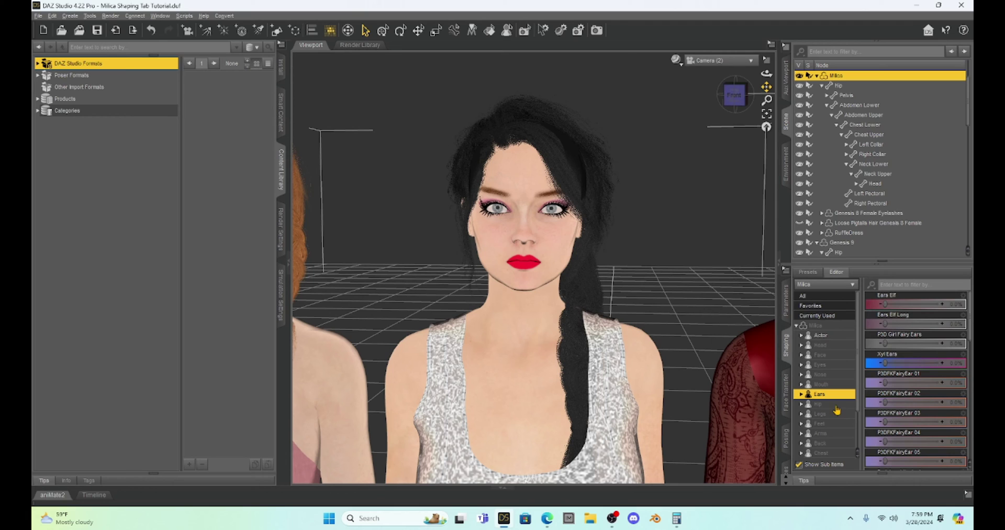
Browse Milica's Hip, Legs and Feet shaping categories, examining the foot length and thickness sliders.
{"action": "left_click", "coordinate": [837, 405]}
{"action": "left_click", "coordinate": [836, 414]}
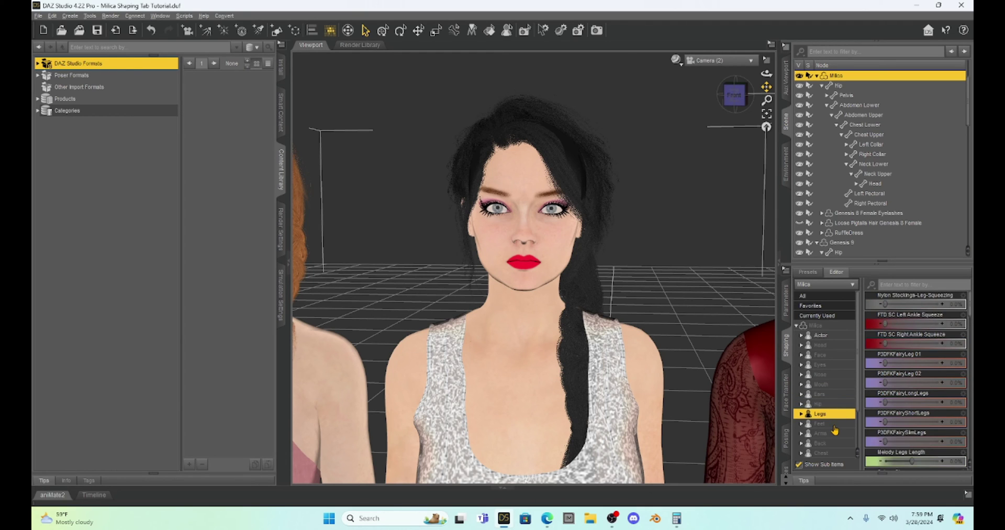
{"action": "left_click", "coordinate": [834, 424]}
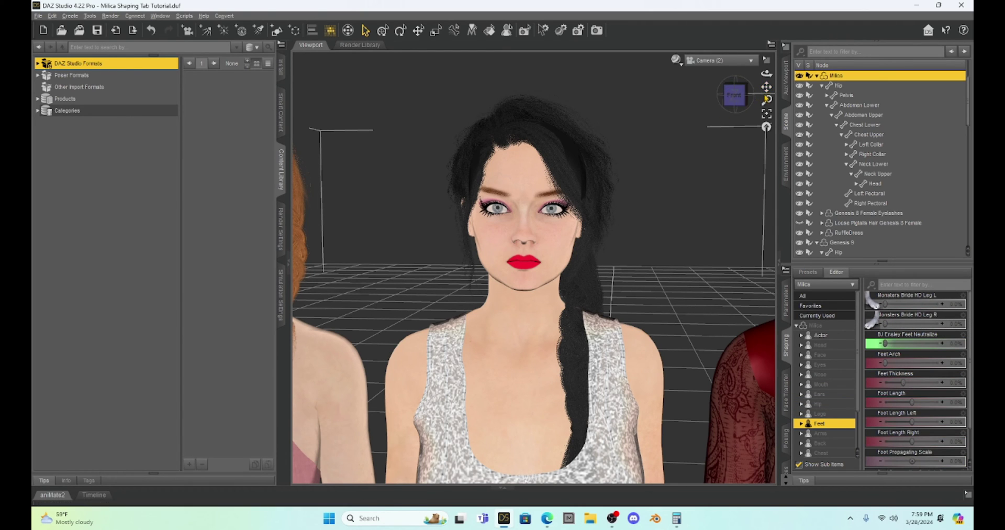
{"action": "left_click_drag", "start_coordinate": [766, 87], "coordinate": [700, 209]}
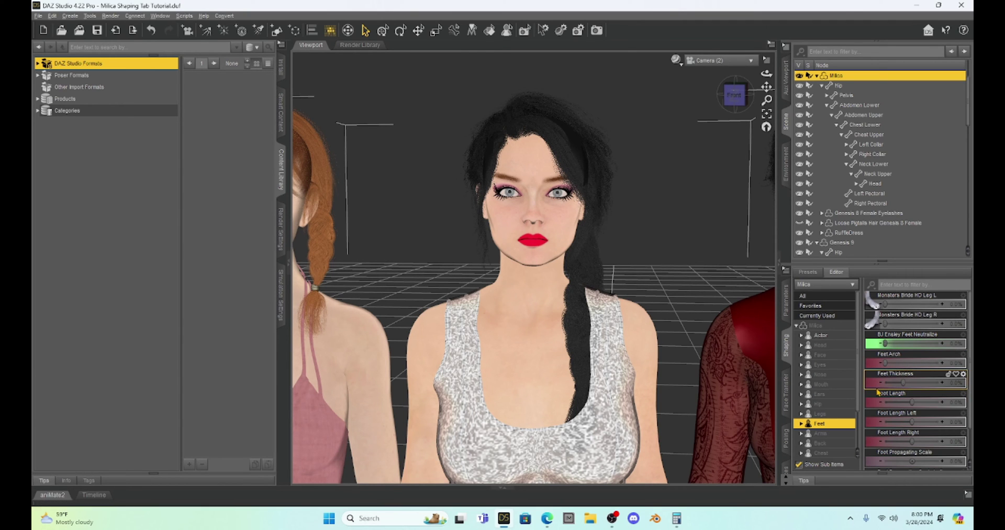
{"action": "scroll", "coordinate": [877, 392], "scroll_direction": "down", "scroll_amount": 2}
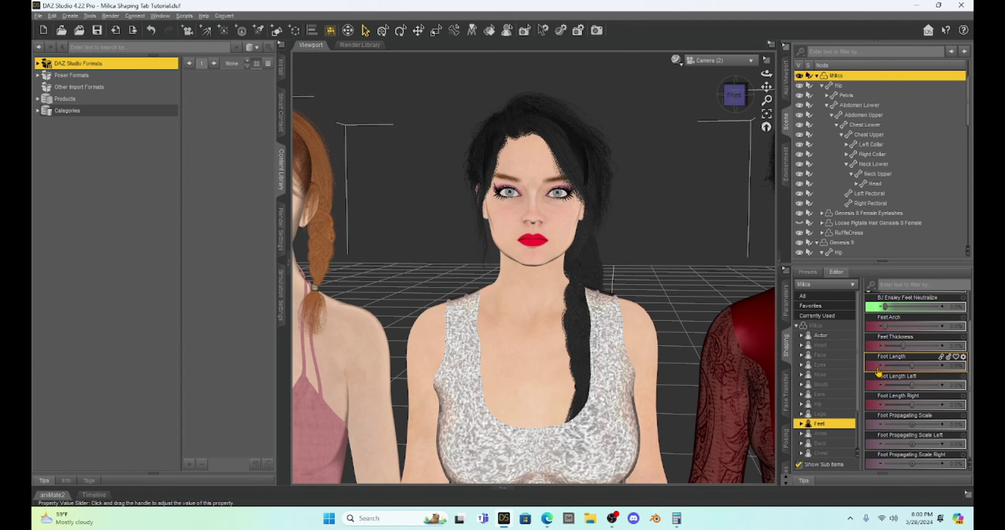
{"action": "scroll", "coordinate": [680, 198], "scroll_direction": "down", "scroll_amount": 5}
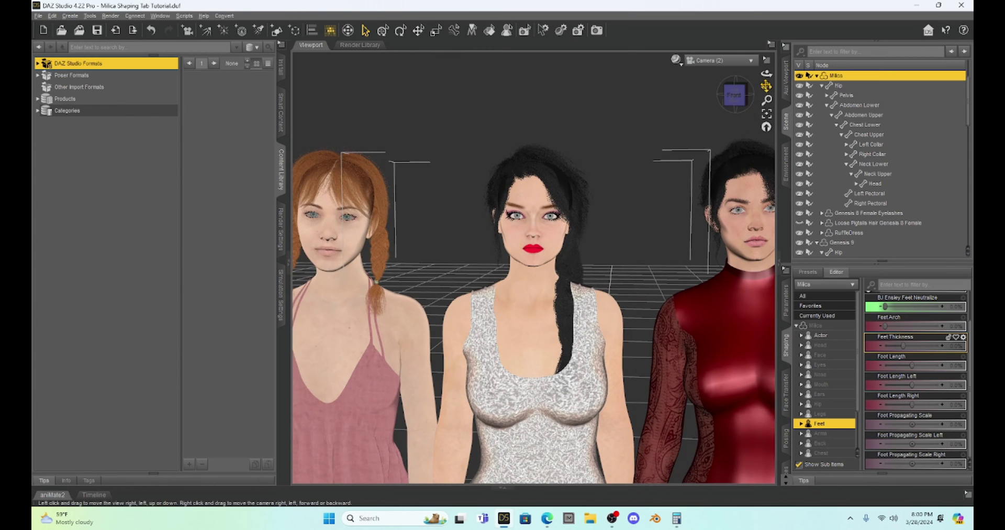
Select the Genesis 9 figure in the red outfit and examine the morph sliders in its Face shaping category.
{"action": "left_click_drag", "start_coordinate": [767, 87], "coordinate": [815, 102]}
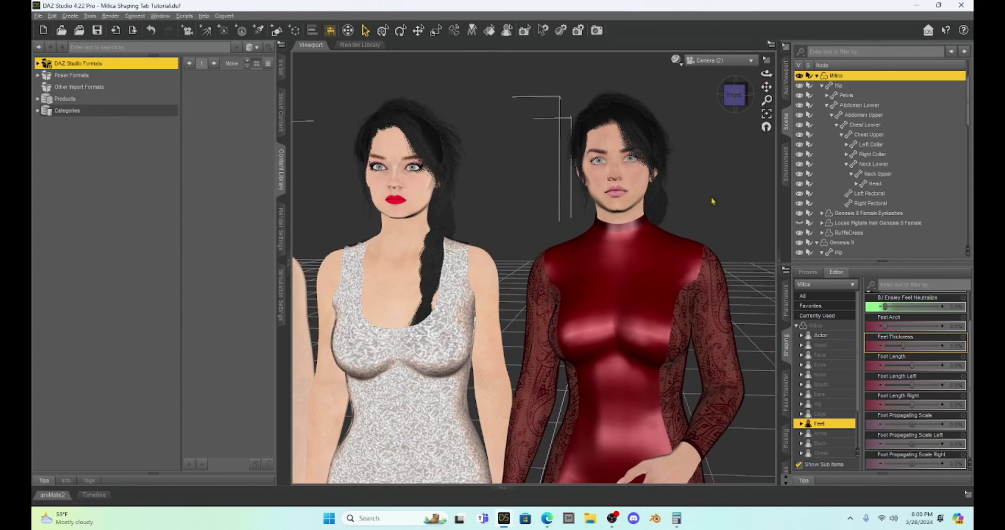
{"action": "left_click", "coordinate": [634, 174]}
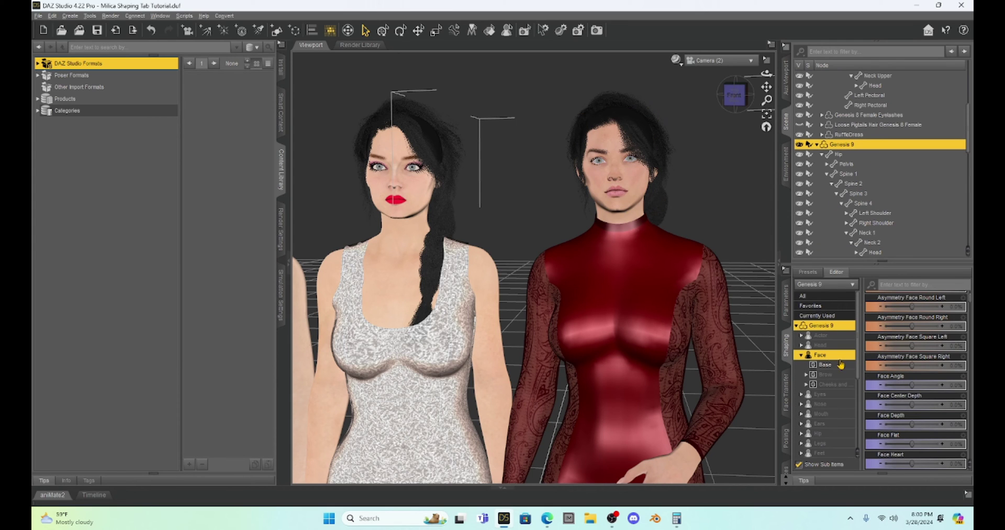
{"action": "left_click", "coordinate": [801, 345]}
{"action": "left_click", "coordinate": [801, 347]}
{"action": "left_click", "coordinate": [801, 347]}
{"action": "left_click", "coordinate": [801, 347]}
{"action": "left_click", "coordinate": [801, 356]}
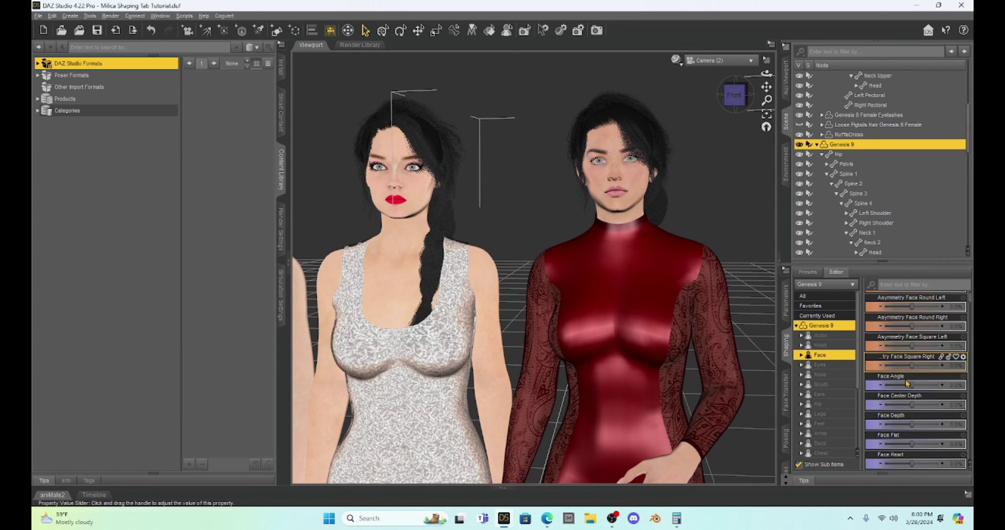
{"action": "scroll", "coordinate": [907, 382], "scroll_direction": "up", "scroll_amount": 2}
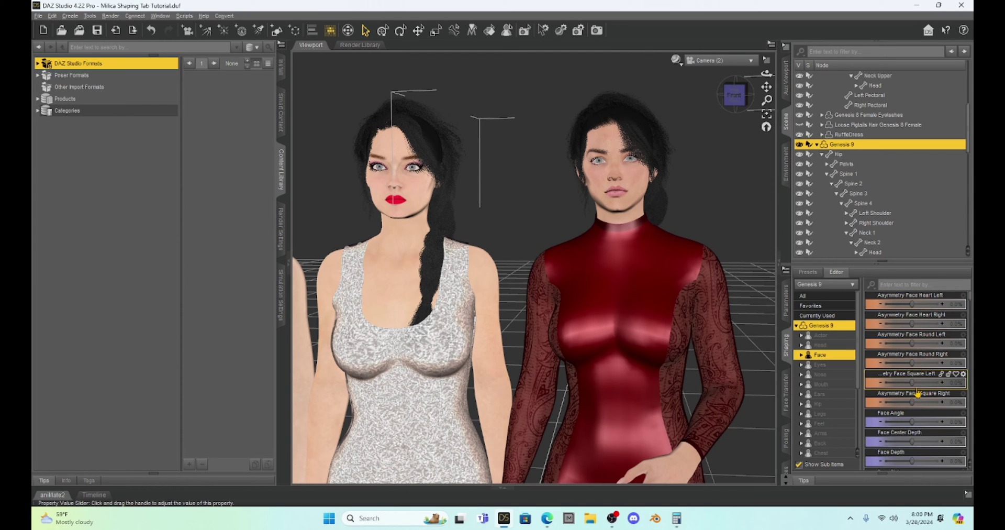
{"action": "scroll", "coordinate": [917, 392], "scroll_direction": "down", "scroll_amount": 10}
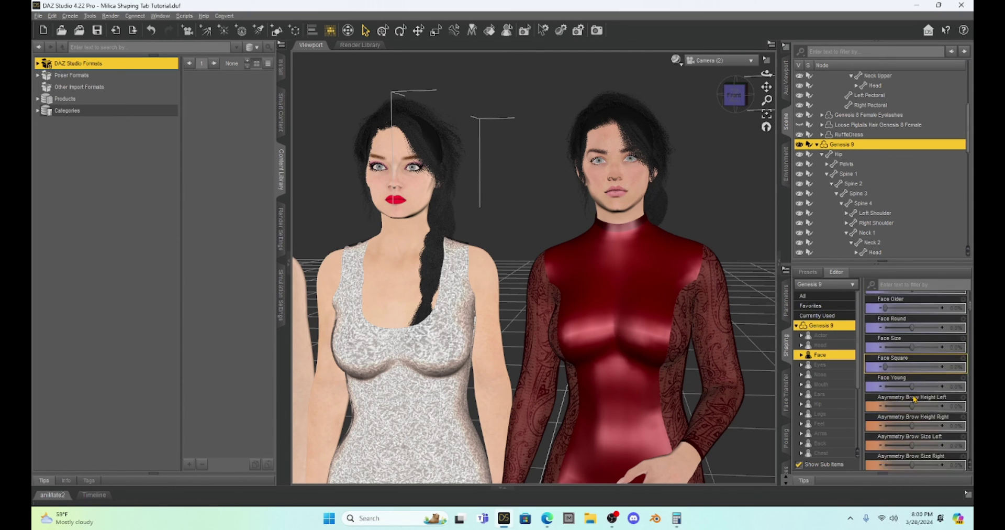
Examine the face, brow and forehead morph sliders of the Genesis 9 figure and review its remaining body-part categories.
{"action": "scroll", "coordinate": [915, 399], "scroll_direction": "down", "scroll_amount": 1}
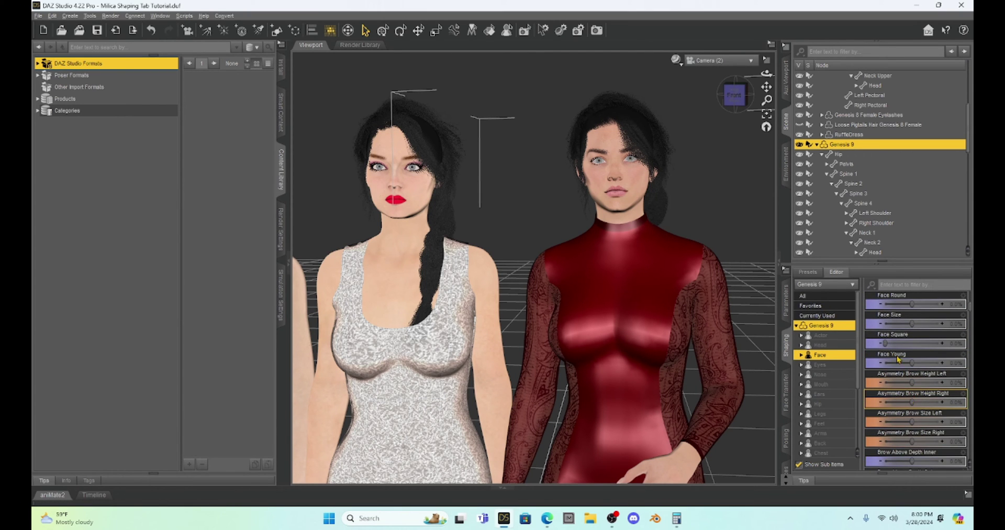
{"action": "scroll", "coordinate": [897, 359], "scroll_direction": "down", "scroll_amount": 8}
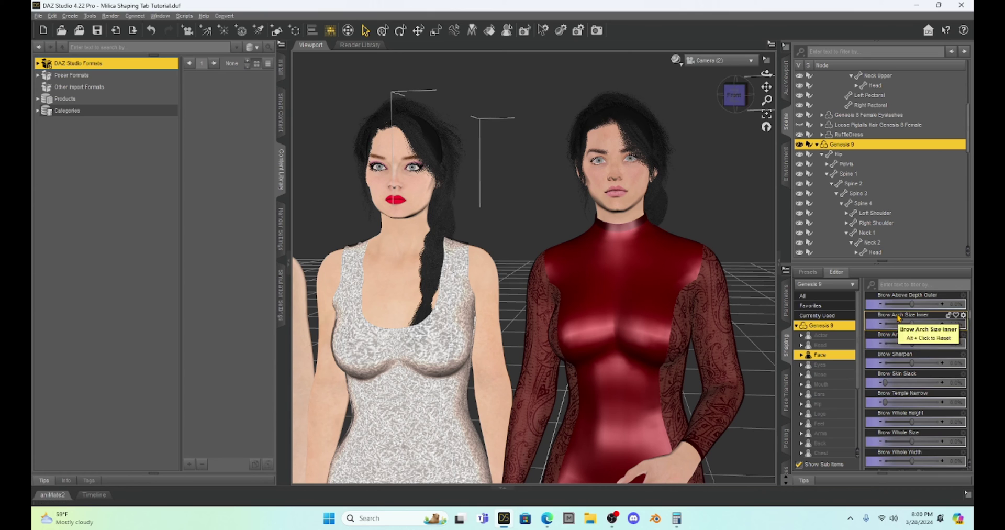
{"action": "scroll", "coordinate": [899, 325], "scroll_direction": "down", "scroll_amount": 3}
{"action": "scroll", "coordinate": [898, 325], "scroll_direction": "down", "scroll_amount": 3}
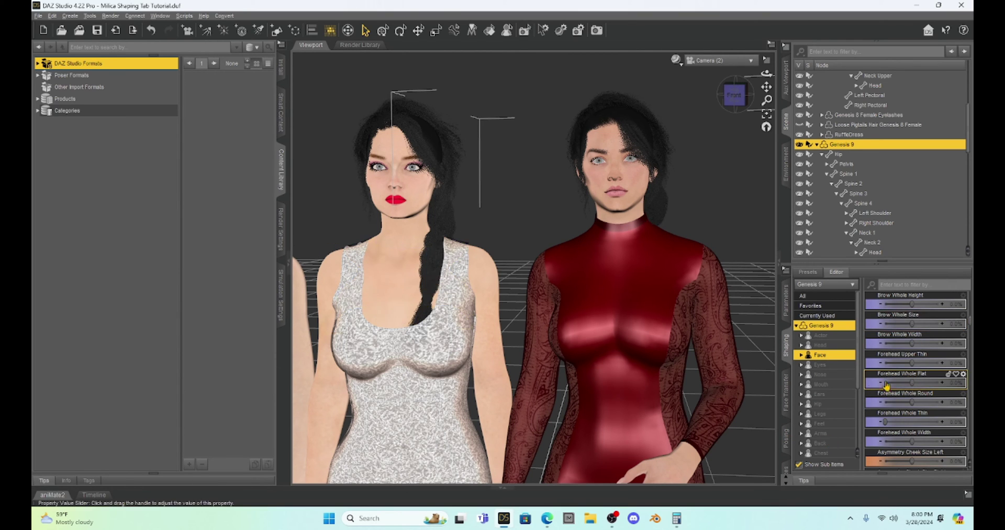
{"action": "scroll", "coordinate": [825, 372], "scroll_direction": "down", "scroll_amount": 5}
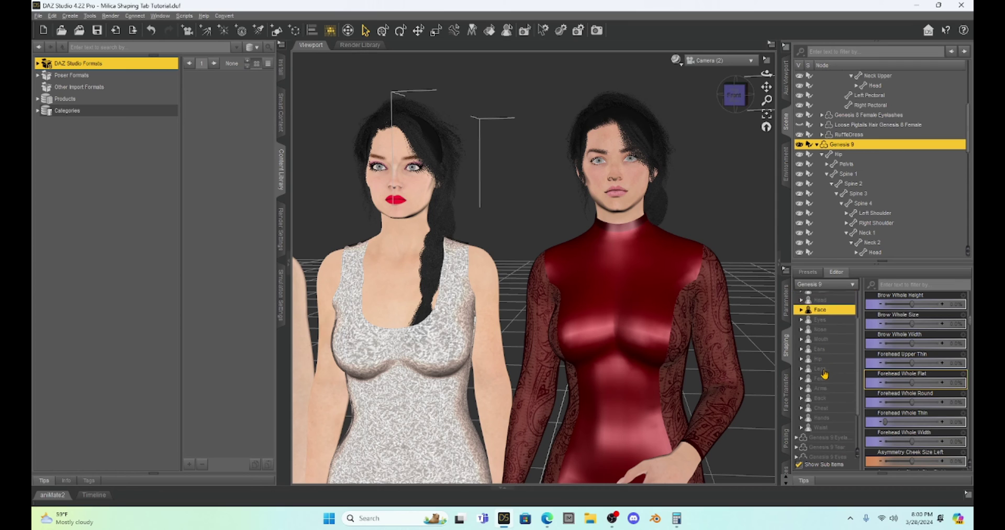
{"action": "scroll", "coordinate": [824, 374], "scroll_direction": "down", "scroll_amount": 1}
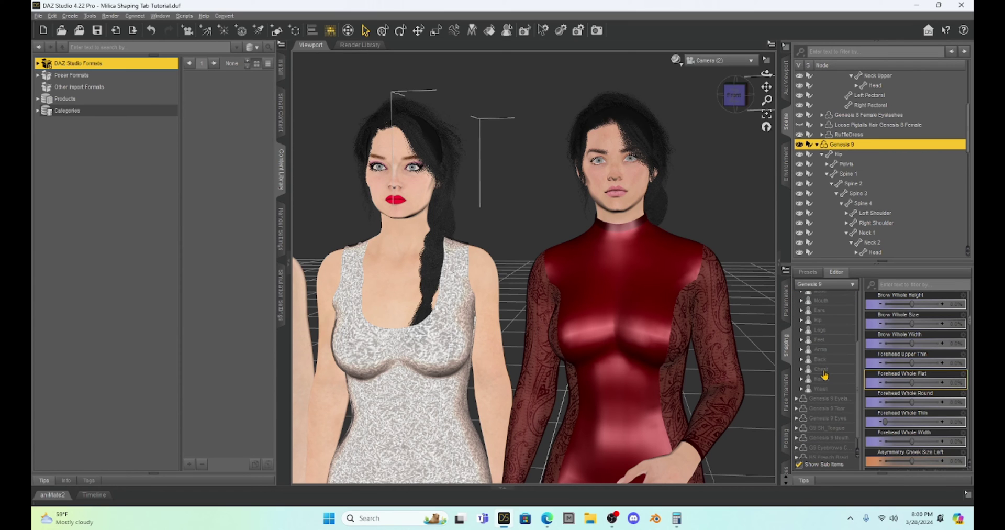
{"action": "scroll", "coordinate": [824, 375], "scroll_direction": "up", "scroll_amount": 8}
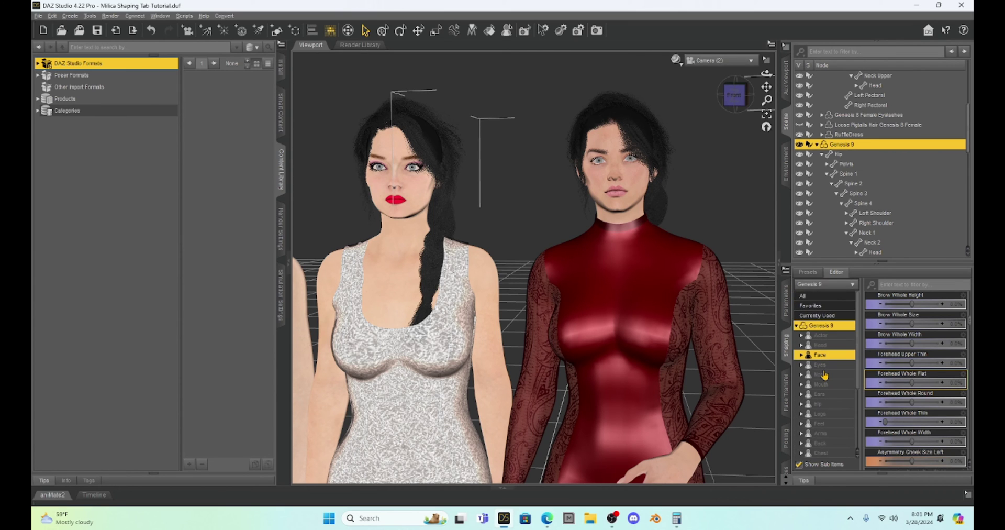
Collapse the Genesis 9 shaping categories and review the figure's general face and brow sliders.
{"action": "left_click", "coordinate": [796, 325]}
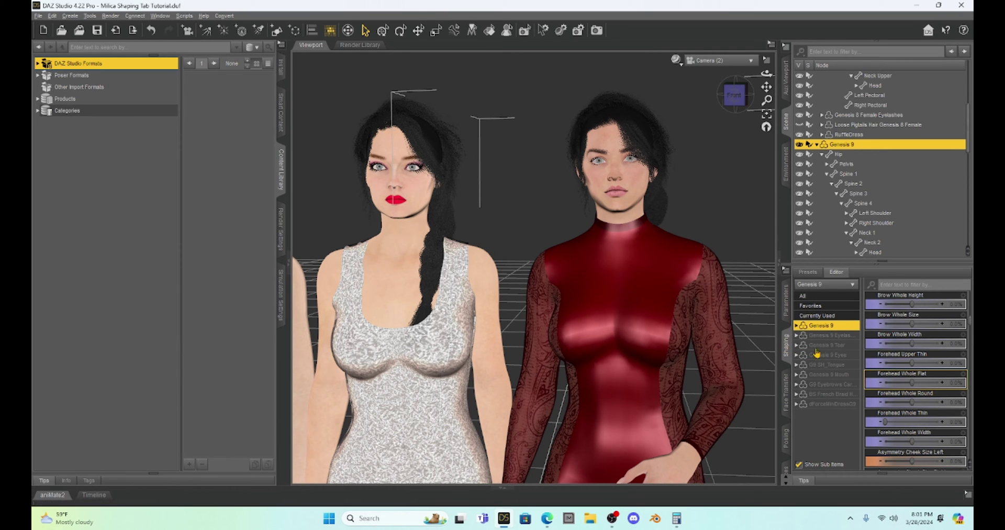
{"action": "scroll", "coordinate": [935, 409], "scroll_direction": "up", "scroll_amount": 4}
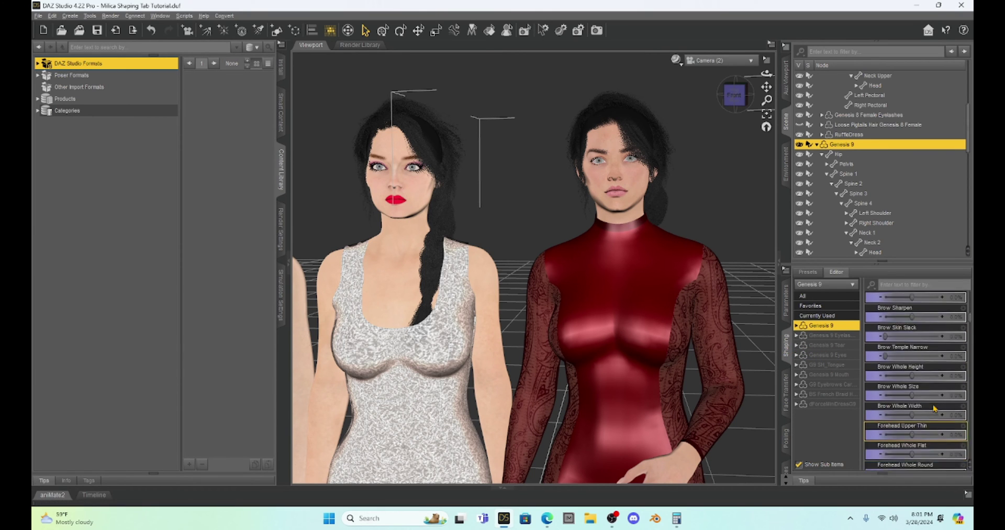
{"action": "scroll", "coordinate": [935, 408], "scroll_direction": "down", "scroll_amount": 8}
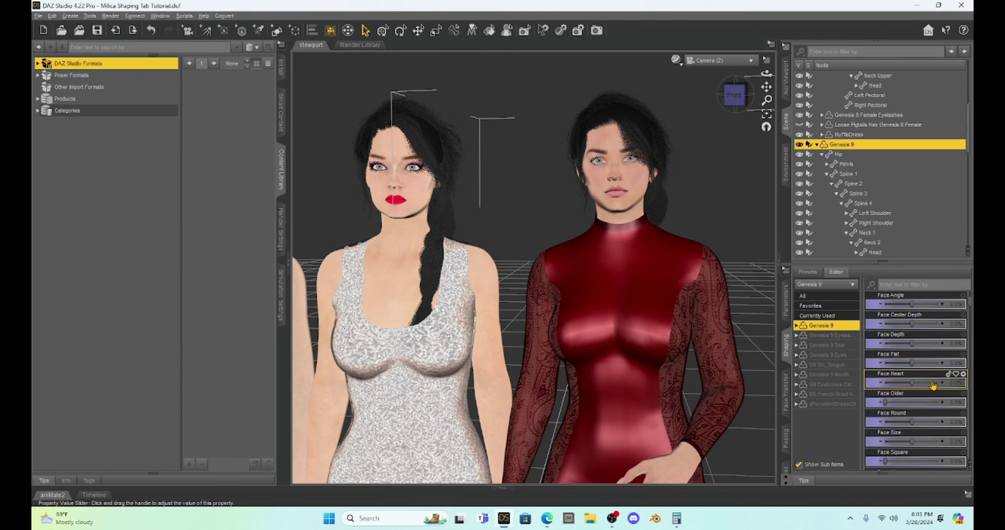
{"action": "scroll", "coordinate": [933, 385], "scroll_direction": "up", "scroll_amount": 2}
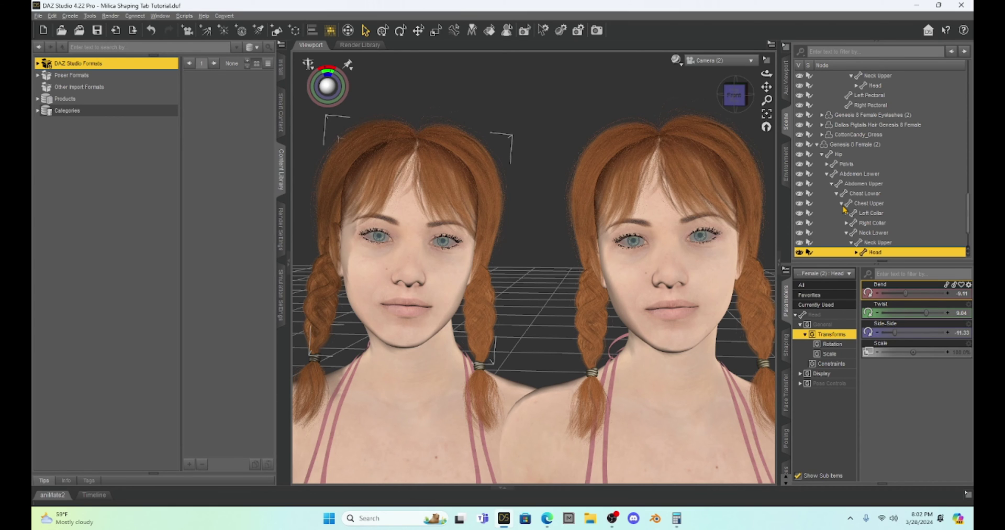
Frame the two red-haired figures, select the Genesis 8 Female standing on the right and show its shaping parameters.
{"action": "left_click_drag", "start_coordinate": [766, 86], "coordinate": [766, 83]}
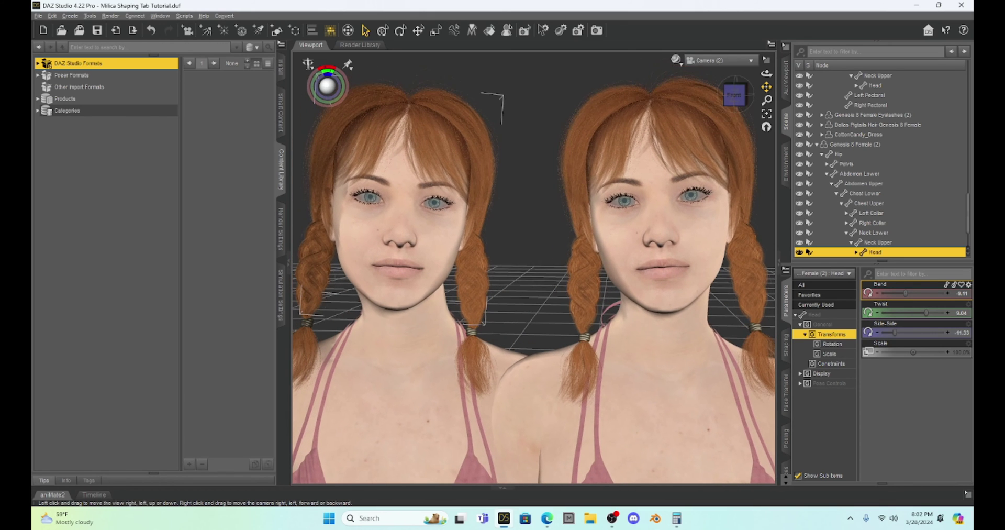
{"action": "left_click", "coordinate": [661, 226]}
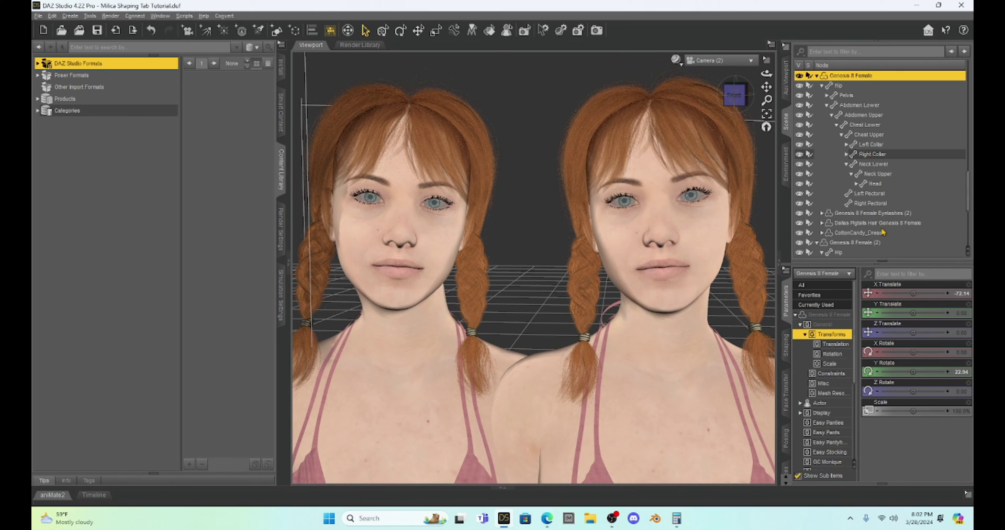
{"action": "left_click", "coordinate": [787, 346]}
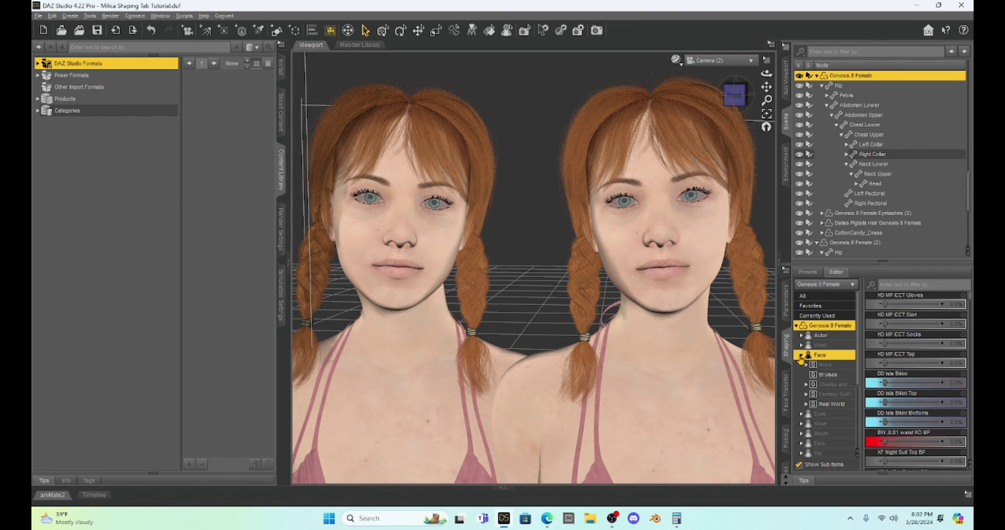
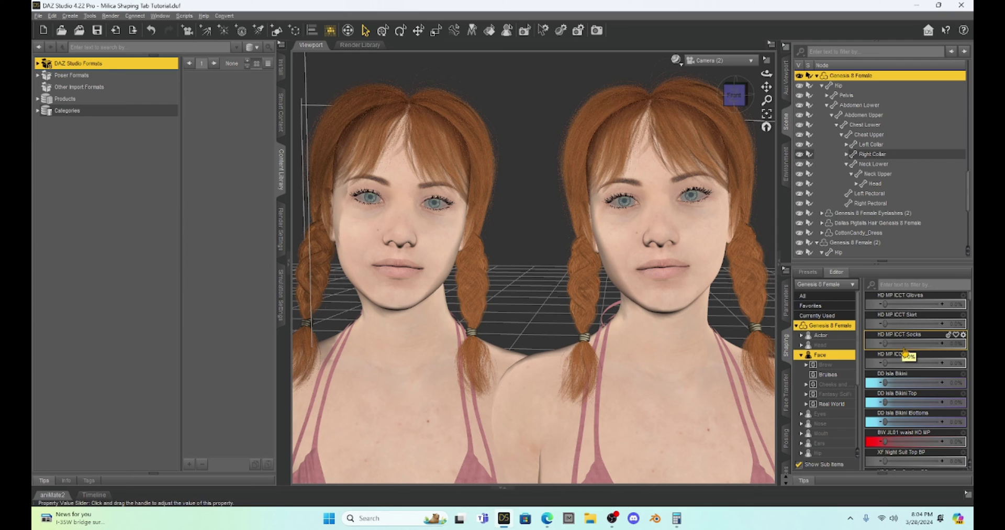
Examine the Genesis 8 Female's full list of morphs, including the clothing-fit, body and breast sliders.
{"action": "scroll", "coordinate": [905, 349], "scroll_direction": "down", "scroll_amount": 3}
{"action": "scroll", "coordinate": [907, 355], "scroll_direction": "down", "scroll_amount": 15}
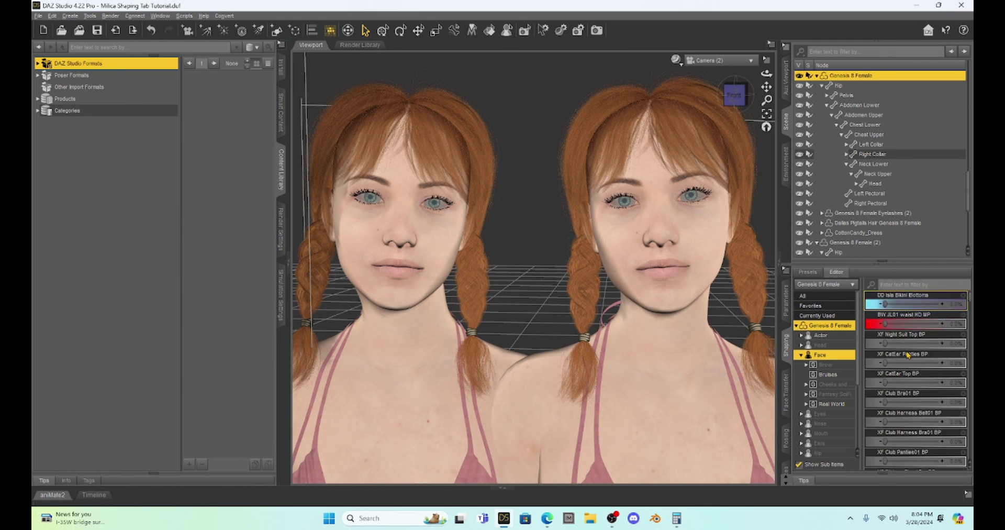
{"action": "scroll", "coordinate": [907, 358], "scroll_direction": "down", "scroll_amount": 15}
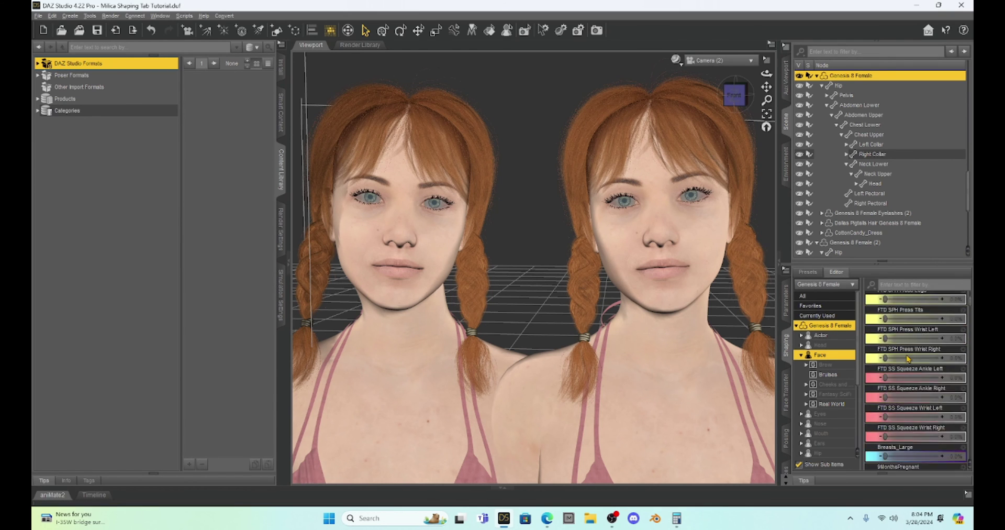
{"action": "scroll", "coordinate": [908, 358], "scroll_direction": "down", "scroll_amount": 20}
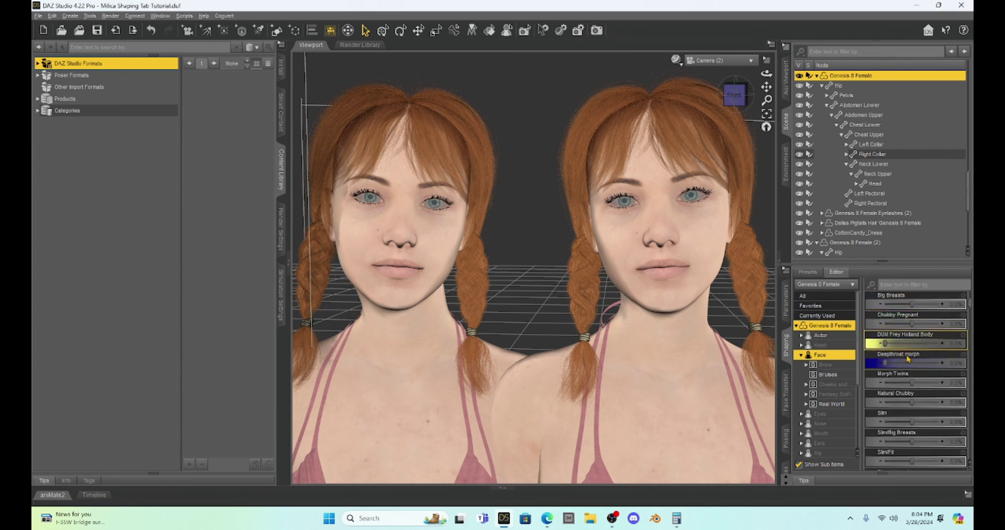
{"action": "scroll", "coordinate": [907, 358], "scroll_direction": "down", "scroll_amount": 20}
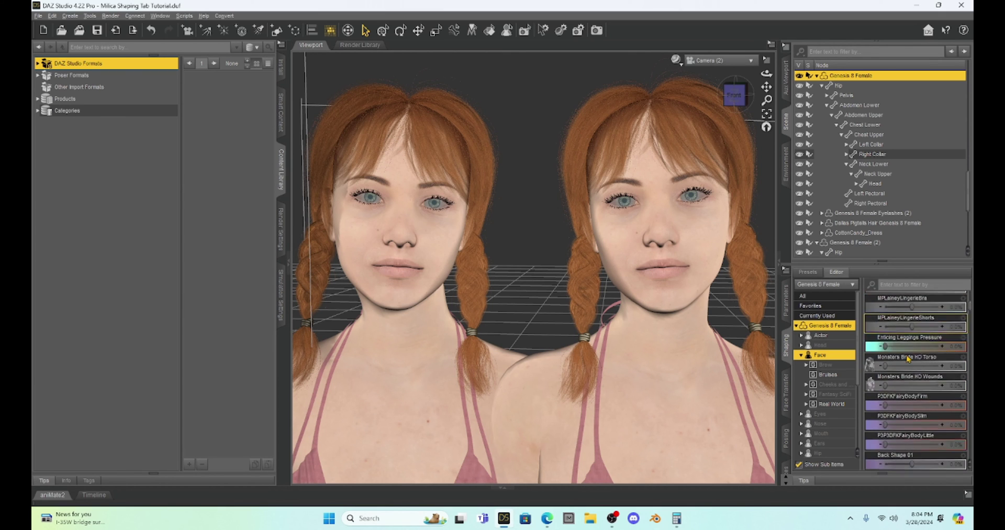
{"action": "scroll", "coordinate": [908, 358], "scroll_direction": "down", "scroll_amount": 4}
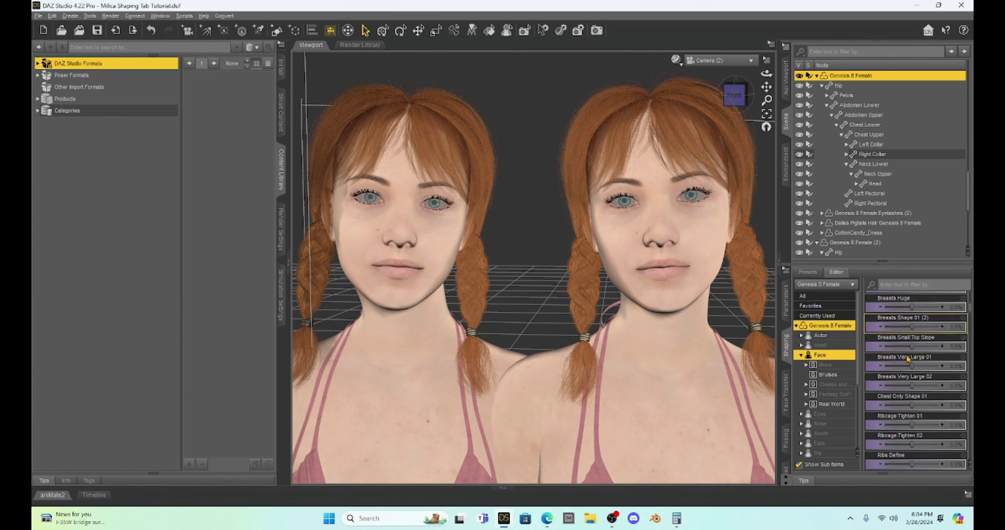
Set Cheeks Size to 100% in the Genesis 8 Female's Face shaping category and collapse its subcategories.
{"action": "left_click", "coordinate": [820, 362]}
{"action": "left_click_drag", "start_coordinate": [907, 363], "coordinate": [943, 374]}
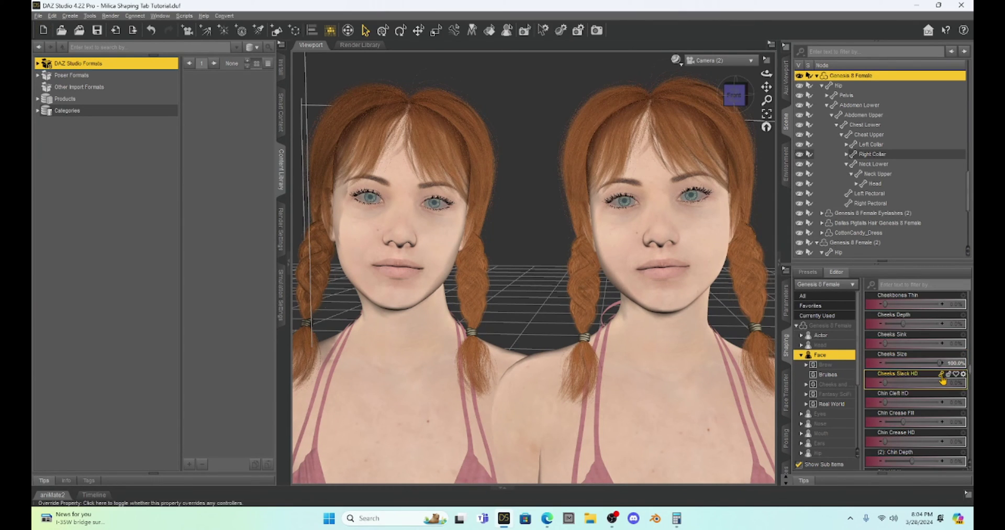
{"action": "left_click", "coordinate": [801, 355]}
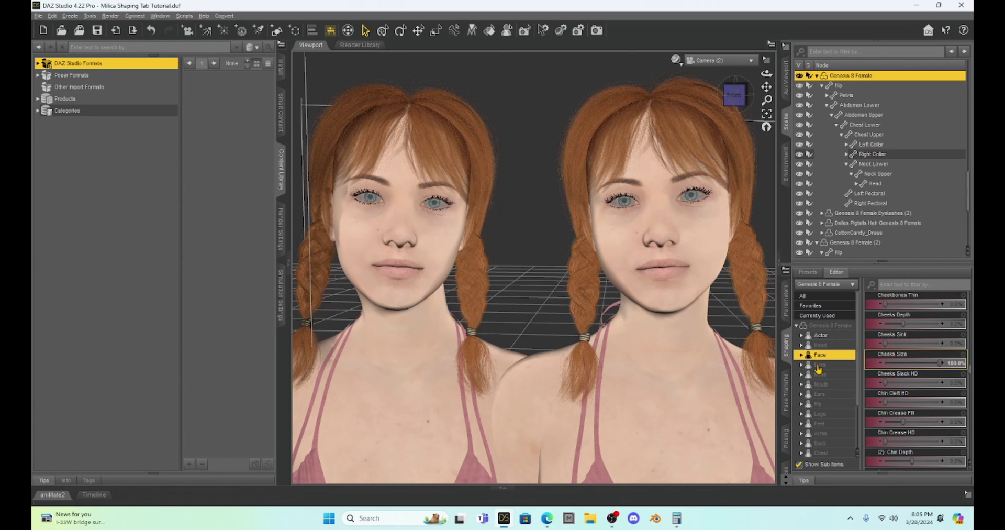
In the Eyes shaping category, raise the Genesis 8 Female's Eyes Size to 100%, and reduce it to about 40%.
{"action": "left_click", "coordinate": [818, 366]}
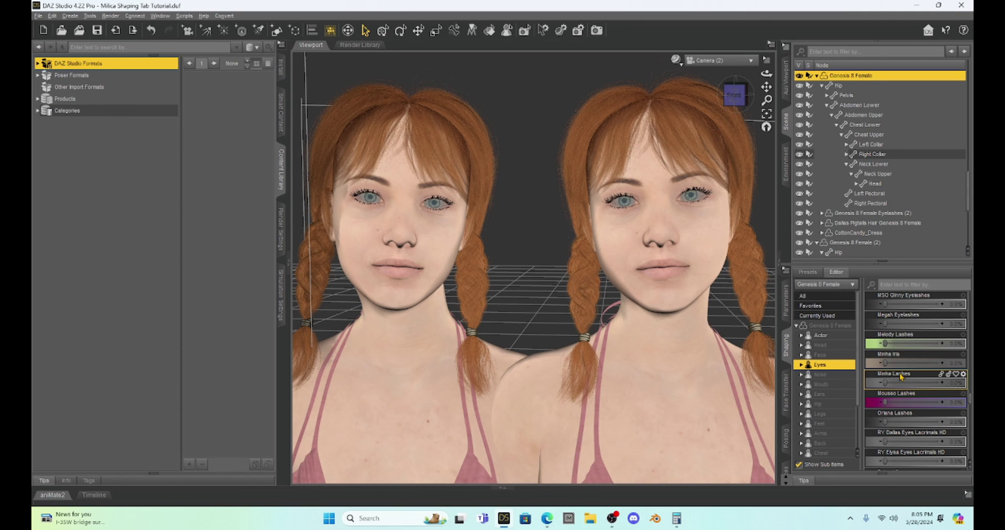
{"action": "scroll", "coordinate": [901, 375], "scroll_direction": "up", "scroll_amount": 10}
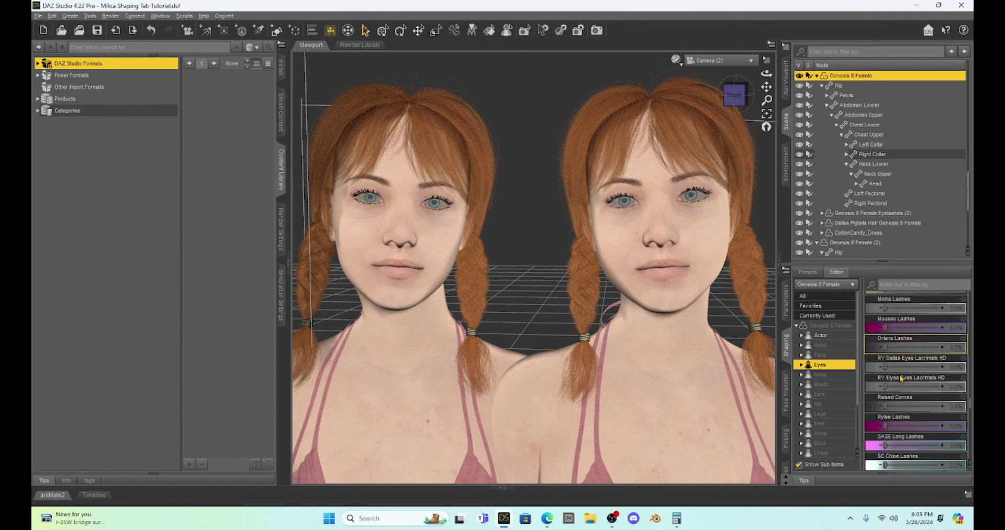
{"action": "scroll", "coordinate": [901, 381], "scroll_direction": "down", "scroll_amount": 8}
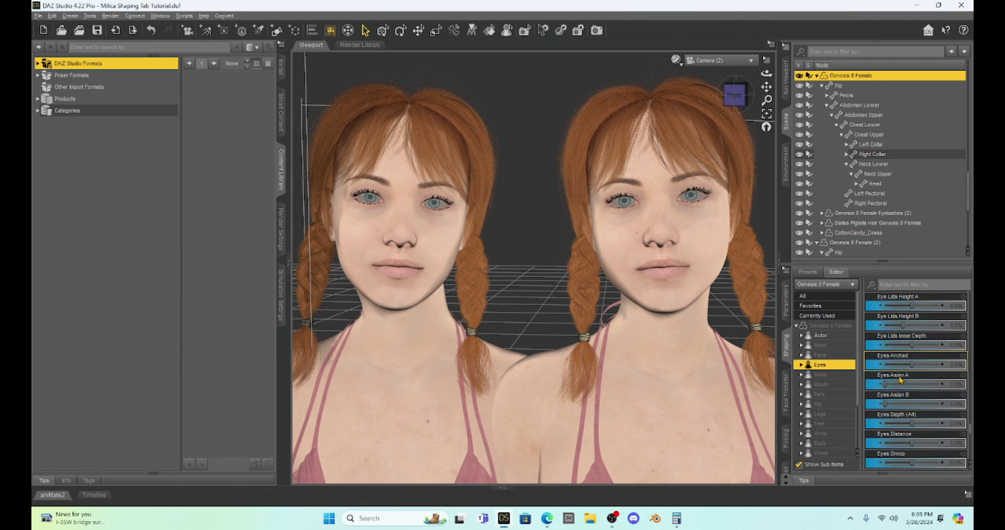
{"action": "scroll", "coordinate": [901, 380], "scroll_direction": "up", "scroll_amount": 5}
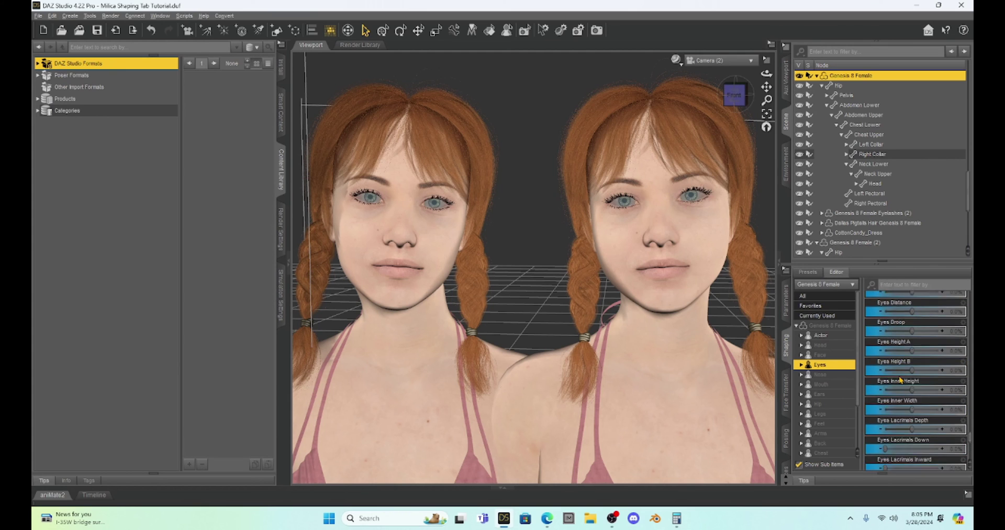
{"action": "scroll", "coordinate": [915, 378], "scroll_direction": "down", "scroll_amount": 1}
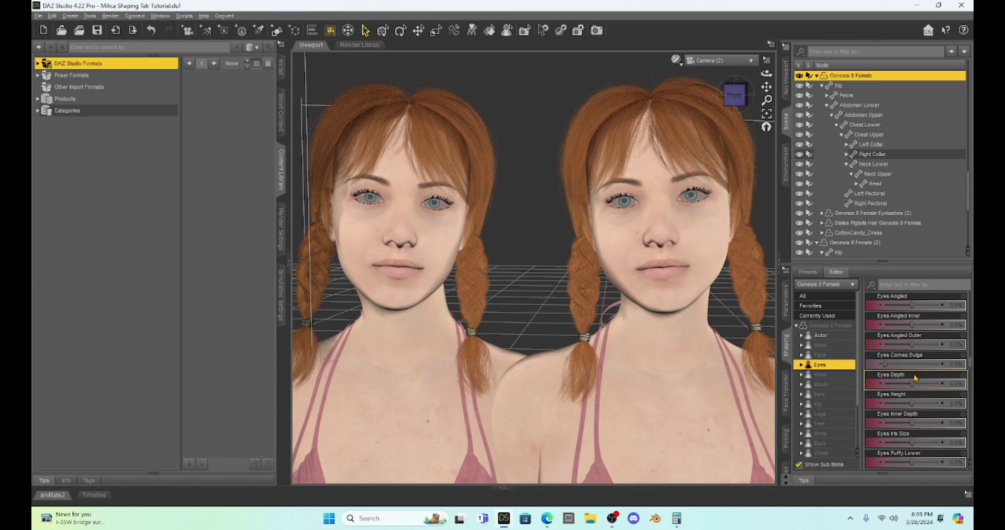
{"action": "scroll", "coordinate": [915, 378], "scroll_direction": "down", "scroll_amount": 3}
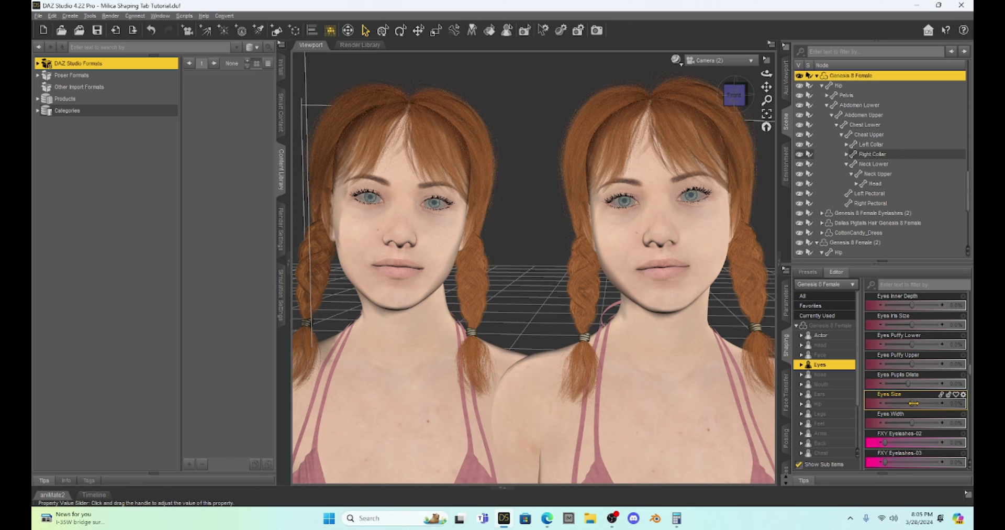
{"action": "left_click_drag", "start_coordinate": [913, 403], "coordinate": [922, 404]}
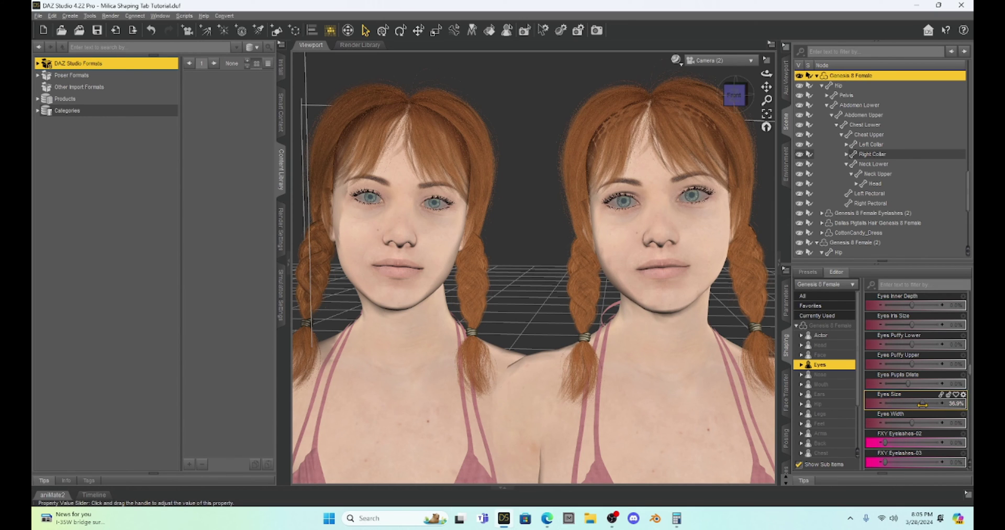
{"action": "left_click_drag", "start_coordinate": [922, 404], "coordinate": [942, 404]}
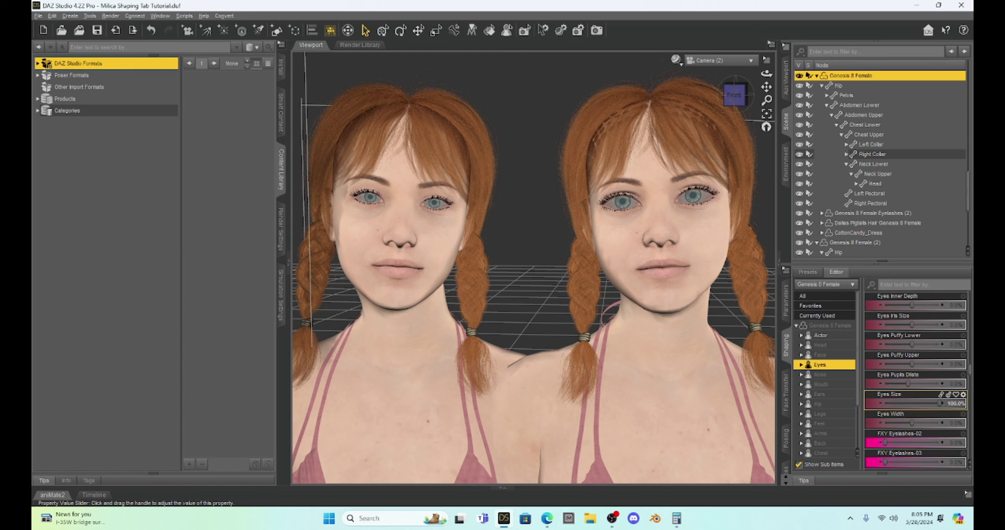
{"action": "left_click_drag", "start_coordinate": [939, 404], "coordinate": [911, 417]}
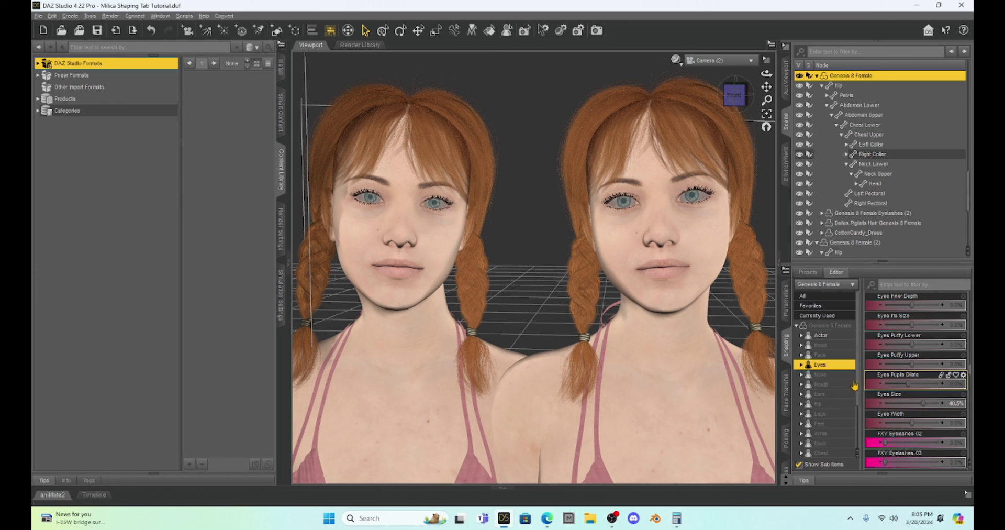
Examine the Genesis 8 Female's Nose shaping sliders and return to the figure's top-level morph list.
{"action": "left_click", "coordinate": [819, 375]}
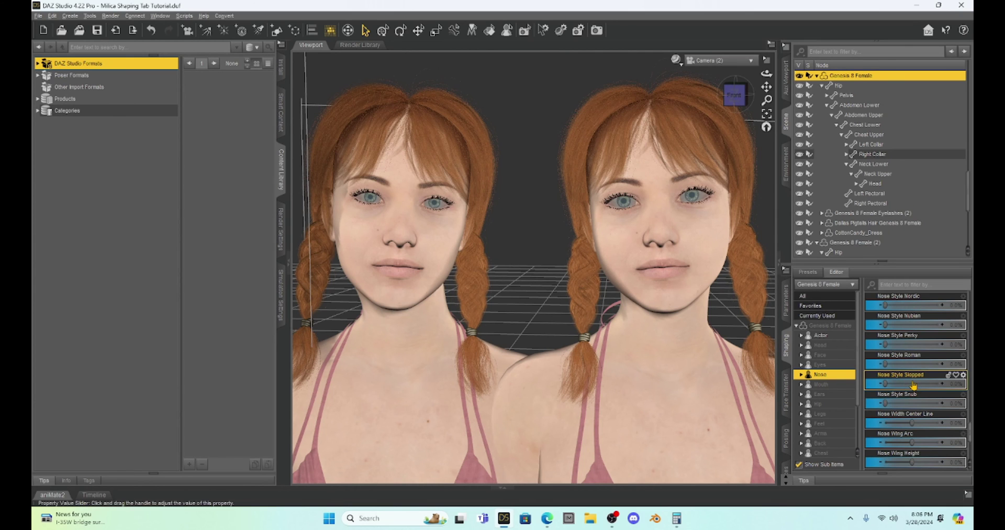
{"action": "scroll", "coordinate": [914, 385], "scroll_direction": "up", "scroll_amount": 5}
{"action": "left_click_drag", "start_coordinate": [915, 423], "coordinate": [913, 423]}
{"action": "scroll", "coordinate": [921, 423], "scroll_direction": "up", "scroll_amount": 5}
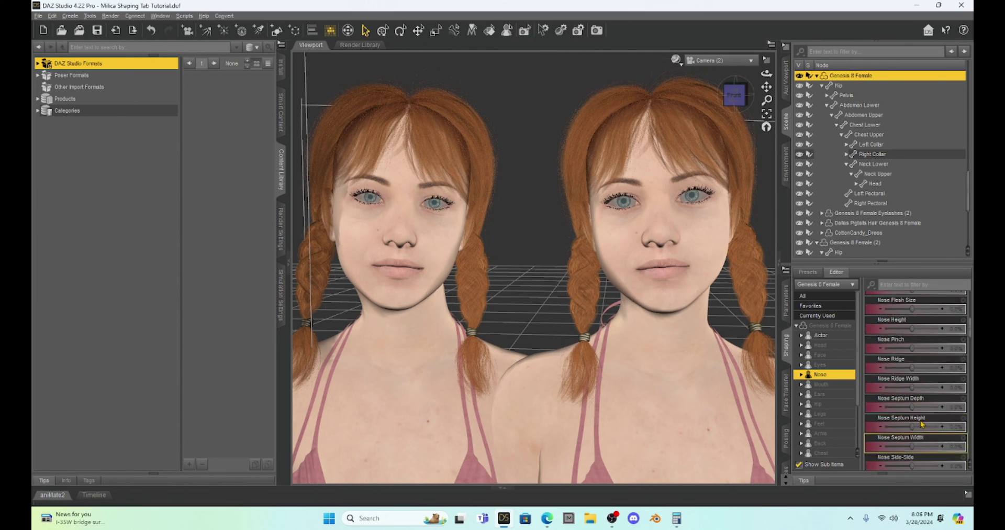
{"action": "scroll", "coordinate": [922, 423], "scroll_direction": "up", "scroll_amount": 3}
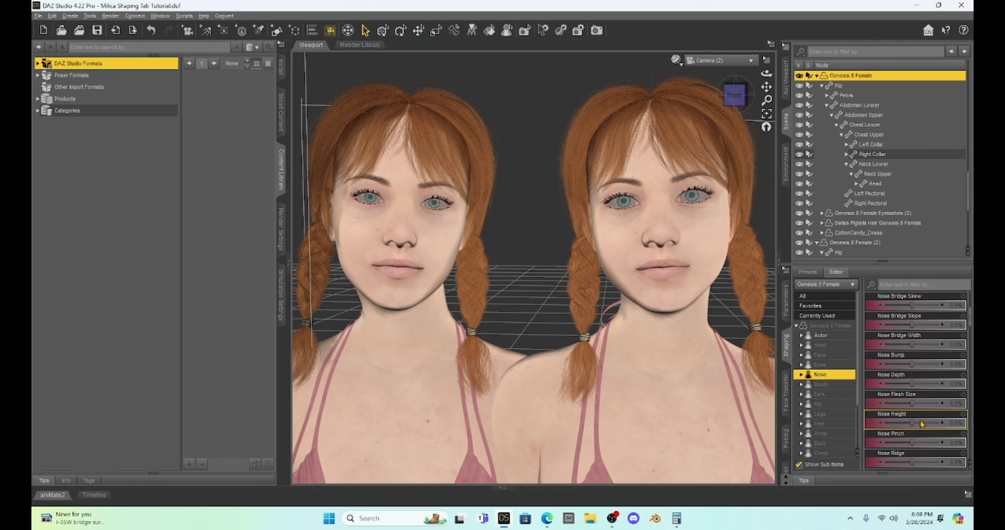
{"action": "scroll", "coordinate": [921, 424], "scroll_direction": "up", "scroll_amount": 3}
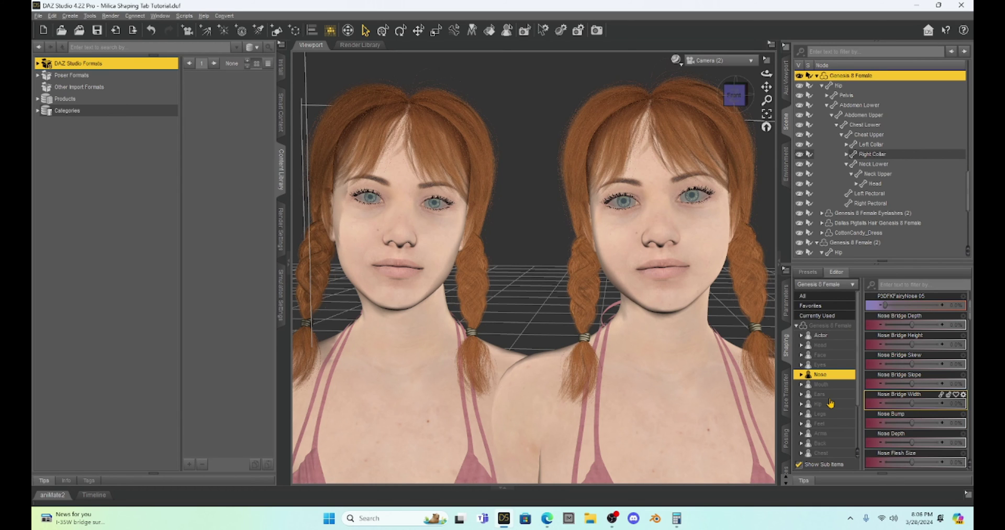
{"action": "left_click", "coordinate": [836, 326]}
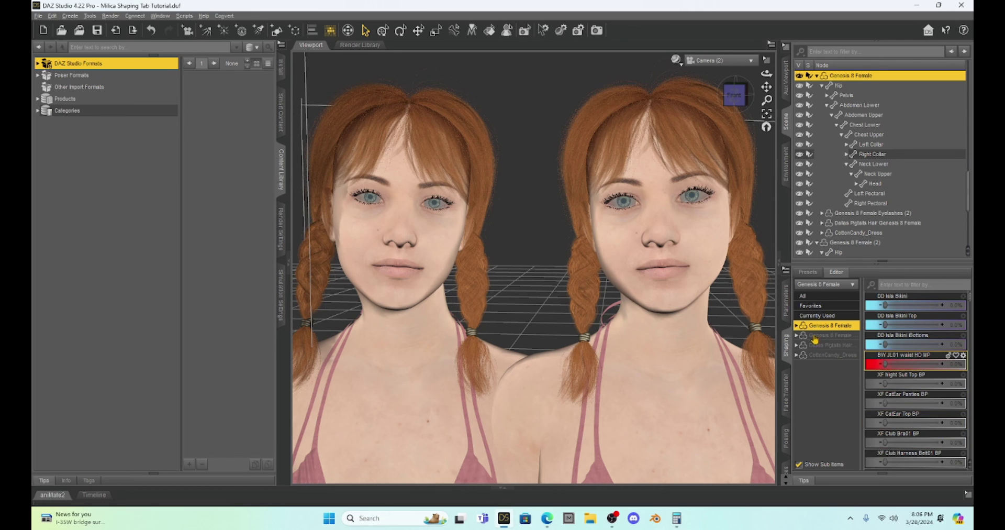
Set the Genesis 8 Female's overall scale to 97% and reframe both faces in the viewport.
{"action": "left_click", "coordinate": [786, 303]}
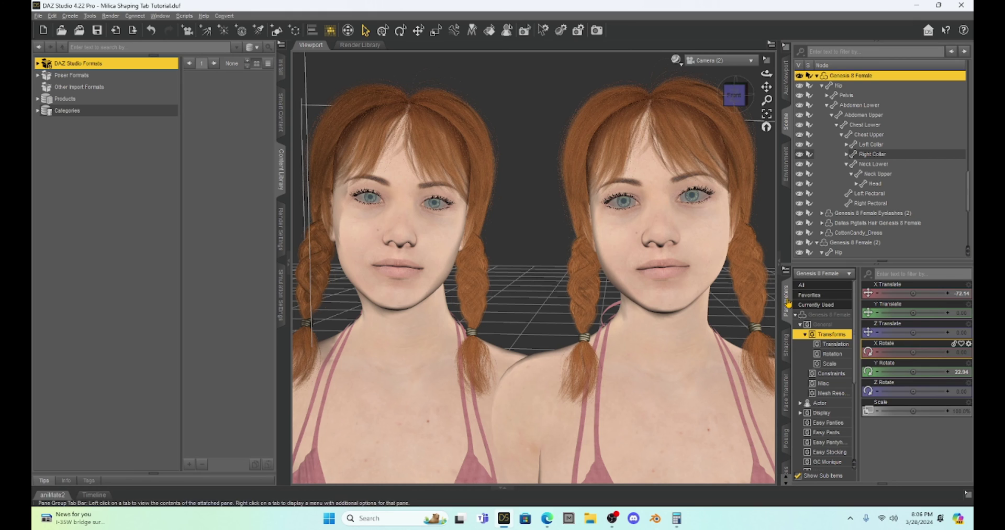
{"action": "left_click", "coordinate": [961, 411]}
{"action": "type", "text": "97"}
{"action": "key", "text": "Return"}
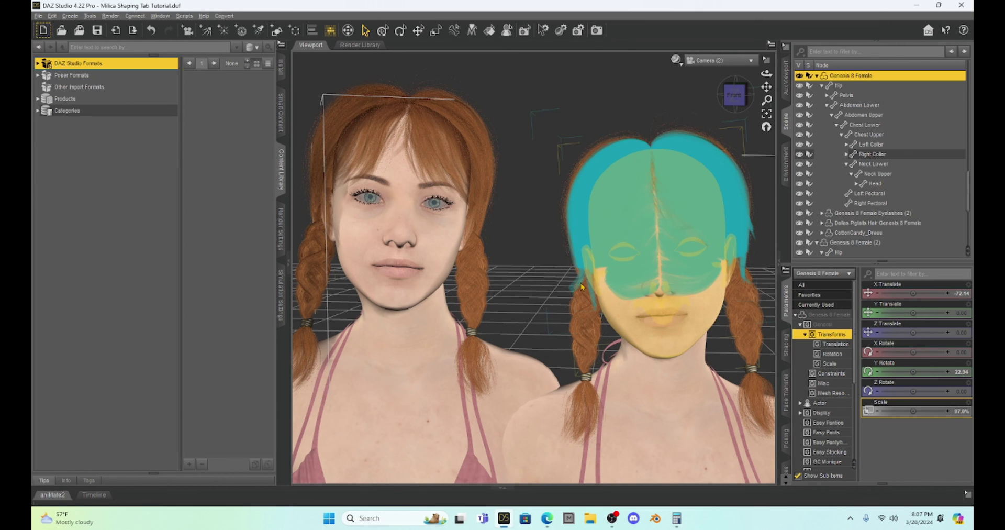
{"action": "left_click_drag", "start_coordinate": [767, 100], "coordinate": [755, 340]}
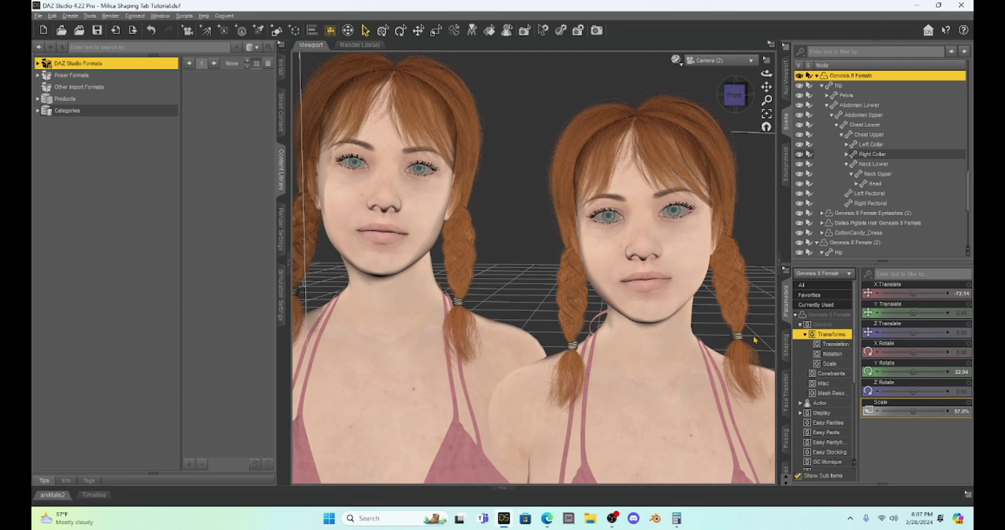
Return to Shaping, collapse the Eyes subcategories, and slightly reduce the Genesis 8 Female's head with a slider in the Head category.
{"action": "left_click", "coordinate": [784, 356]}
{"action": "left_click", "coordinate": [801, 365]}
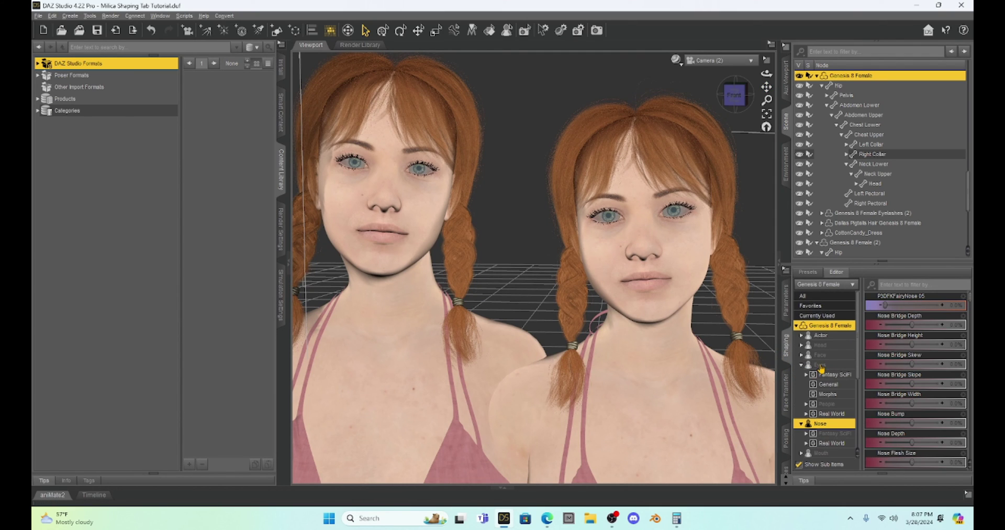
{"action": "left_click", "coordinate": [801, 364]}
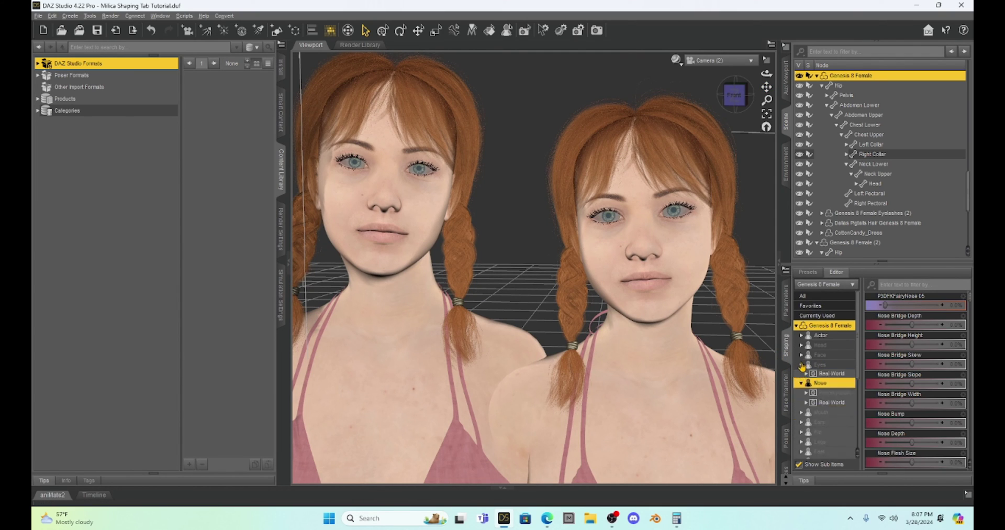
{"action": "left_click", "coordinate": [820, 344]}
{"action": "mouse_move", "coordinate": [912, 345]}
{"action": "left_mouse_down"}
{"action": "mouse_move", "coordinate": [925, 354]}
{"action": "mouse_move", "coordinate": [898, 336]}
{"action": "left_mouse_up"}
Examine the Genesis 8 Female's list of character head morphs from 3DA Cherry Head down to Milica Head.
{"action": "scroll", "coordinate": [922, 404], "scroll_direction": "down", "scroll_amount": 3}
{"action": "scroll", "coordinate": [922, 404], "scroll_direction": "down", "scroll_amount": 10}
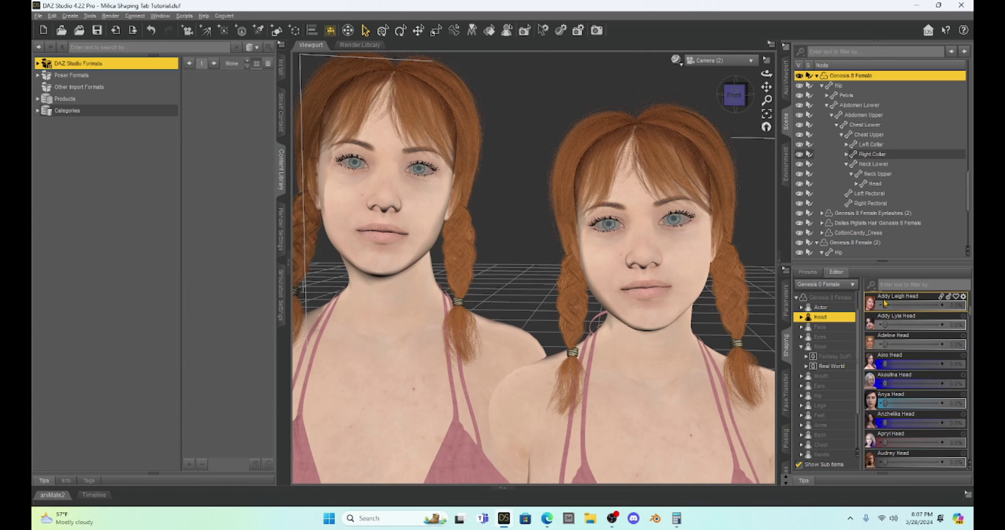
{"action": "scroll", "coordinate": [886, 319], "scroll_direction": "up", "scroll_amount": 3}
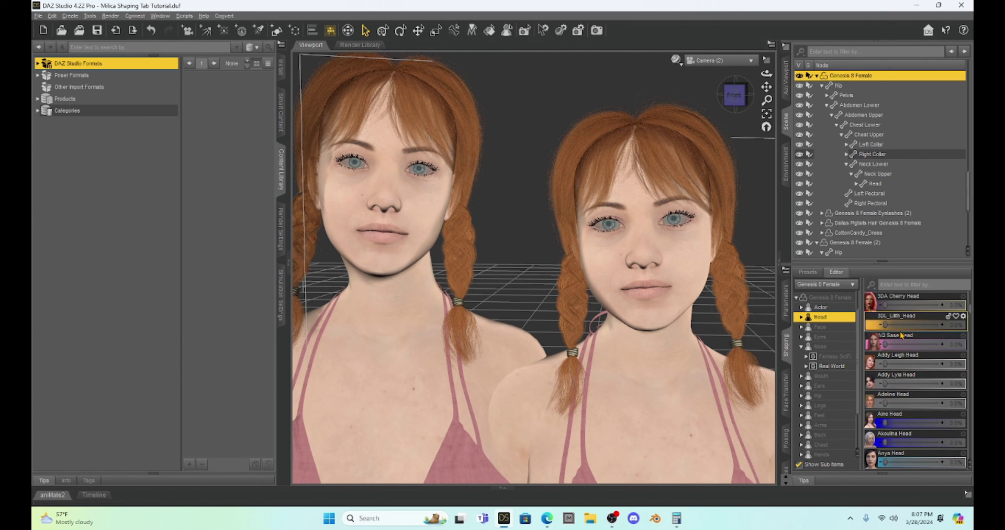
{"action": "scroll", "coordinate": [902, 335], "scroll_direction": "down", "scroll_amount": 6}
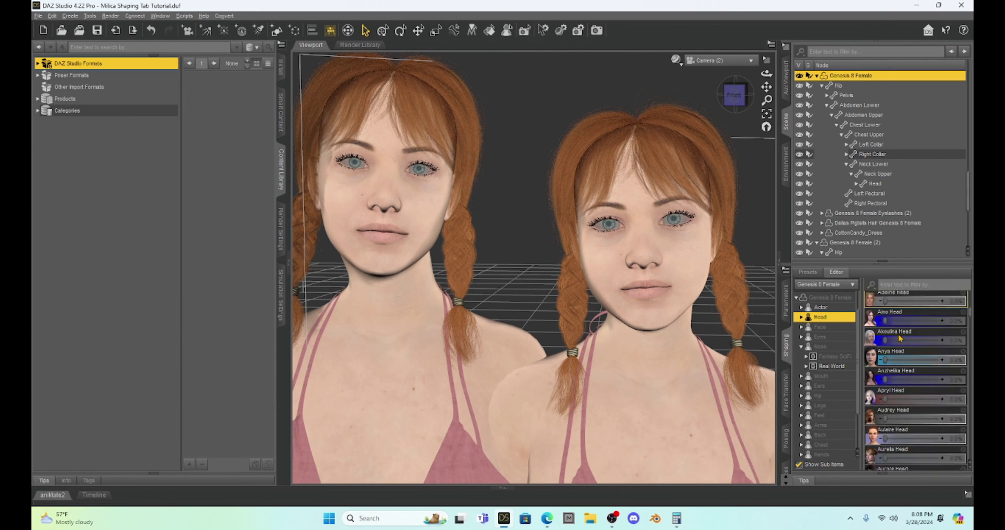
{"action": "scroll", "coordinate": [894, 355], "scroll_direction": "down", "scroll_amount": 2}
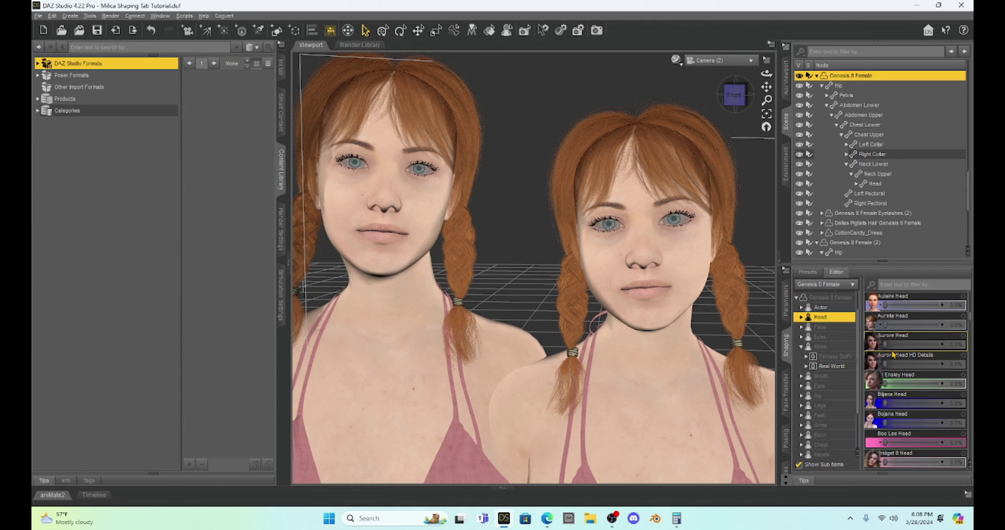
{"action": "scroll", "coordinate": [893, 355], "scroll_direction": "down", "scroll_amount": 2}
{"action": "scroll", "coordinate": [904, 371], "scroll_direction": "down", "scroll_amount": 10}
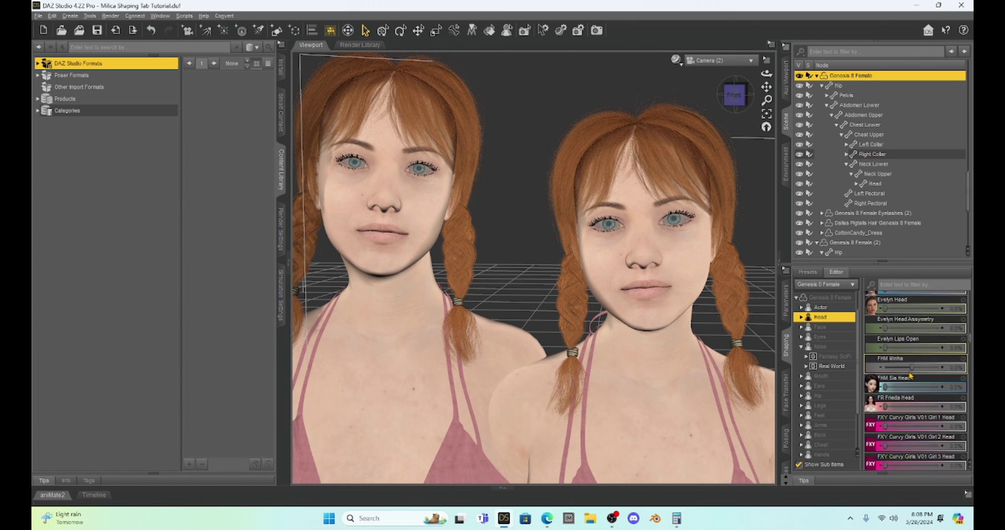
{"action": "scroll", "coordinate": [911, 375], "scroll_direction": "down", "scroll_amount": 10}
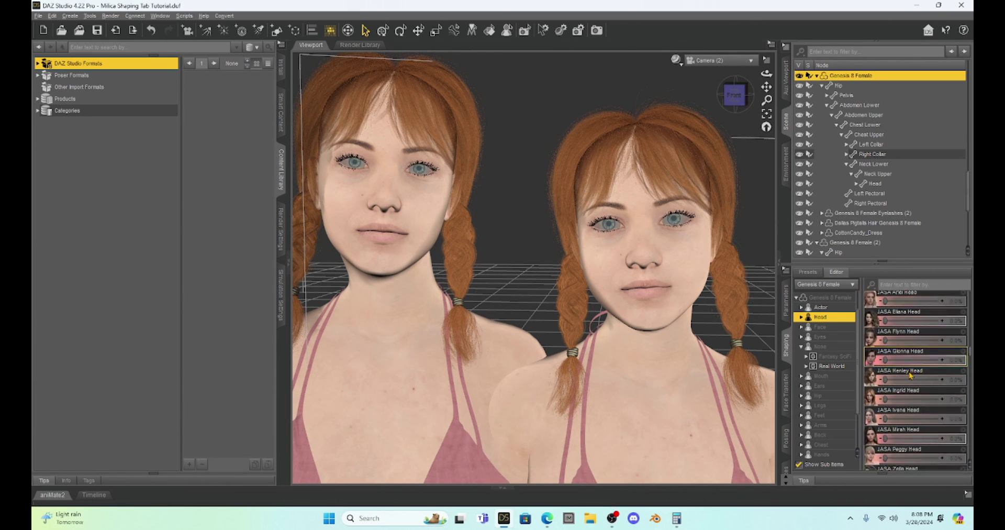
{"action": "scroll", "coordinate": [911, 375], "scroll_direction": "down", "scroll_amount": 10}
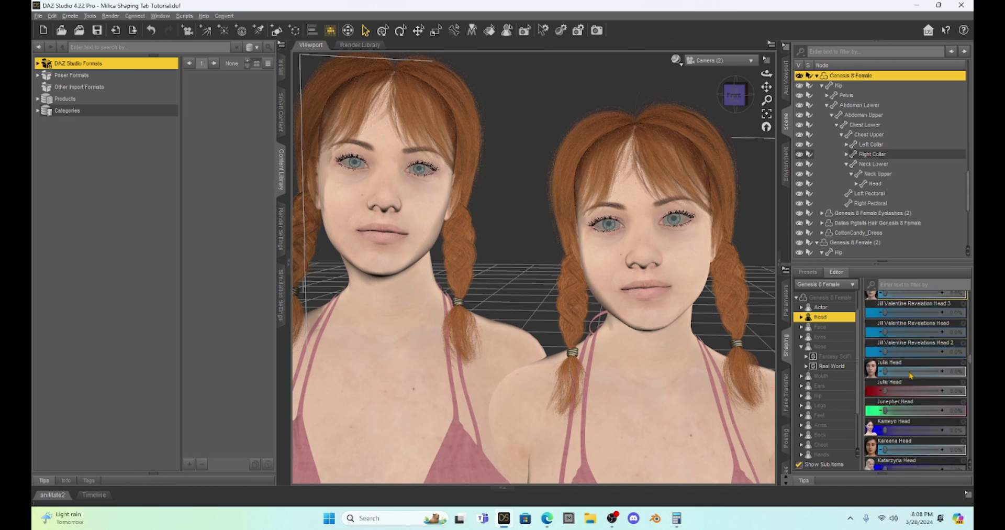
{"action": "scroll", "coordinate": [911, 375], "scroll_direction": "down", "scroll_amount": 6}
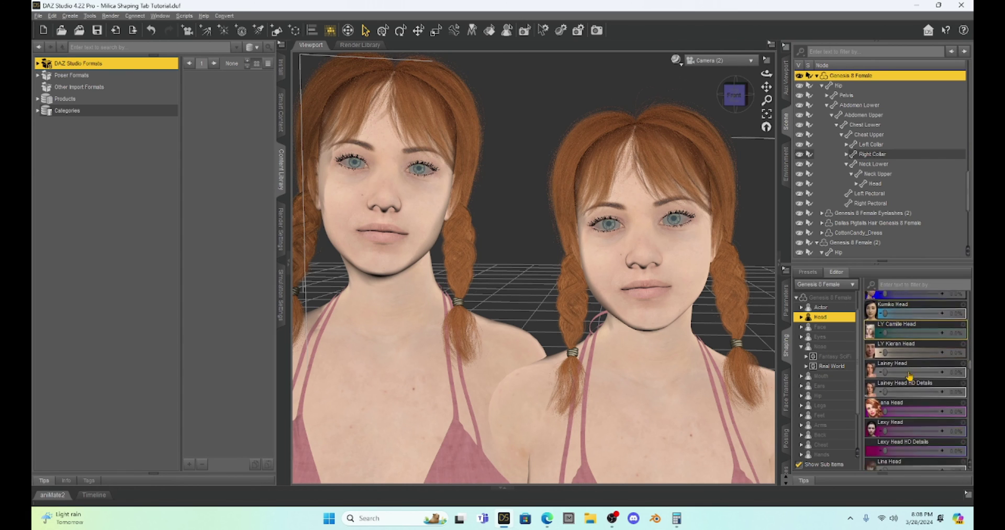
{"action": "scroll", "coordinate": [911, 375], "scroll_direction": "down", "scroll_amount": 10}
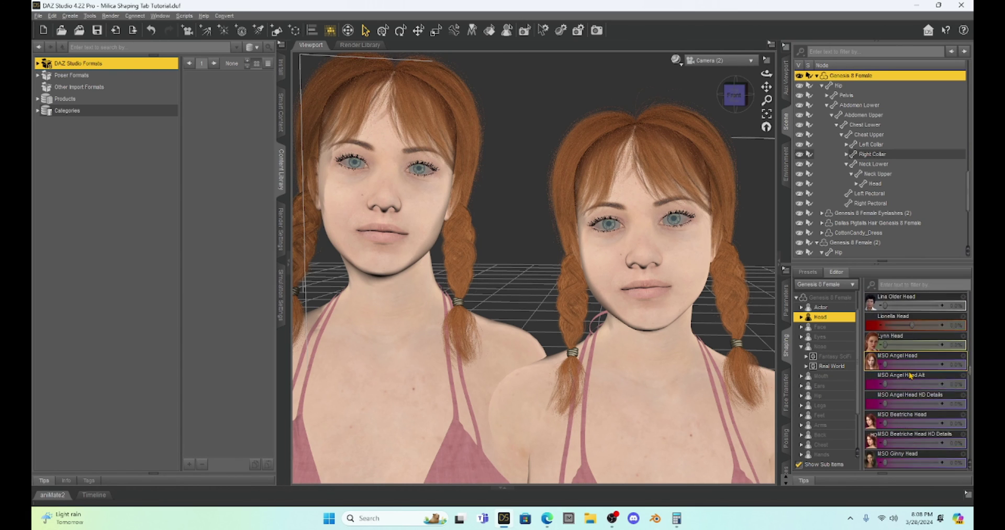
{"action": "scroll", "coordinate": [911, 375], "scroll_direction": "down", "scroll_amount": 10}
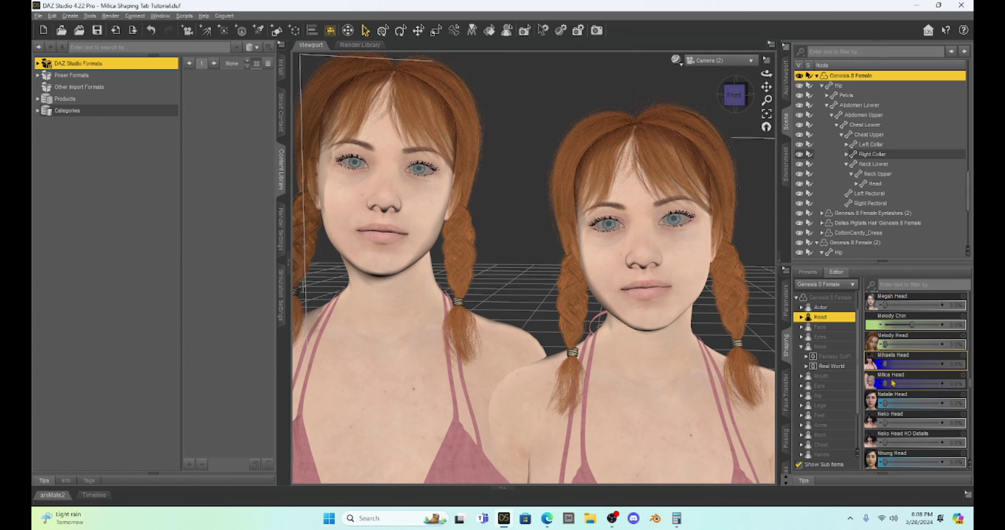
Try raising the Milica Head morph on the Genesis 8 Female, and return it to 0%.
{"action": "left_click_drag", "start_coordinate": [886, 383], "coordinate": [942, 384]}
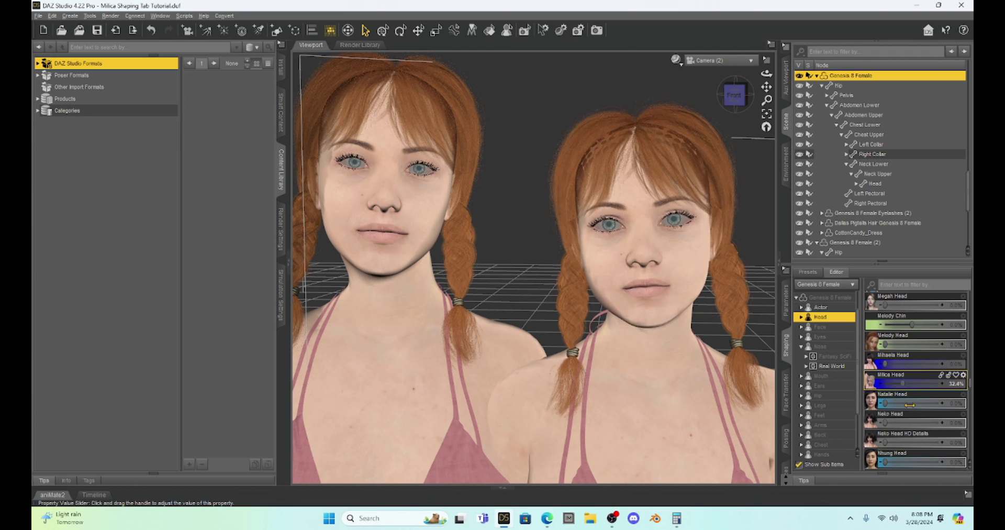
{"action": "left_click_drag", "start_coordinate": [961, 414], "coordinate": [862, 374]}
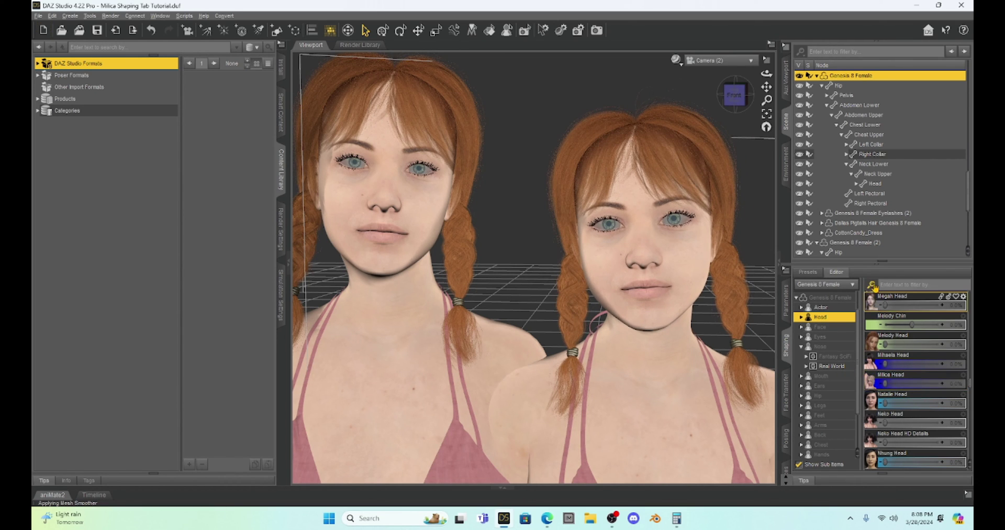
{"action": "scroll", "coordinate": [900, 377], "scroll_direction": "down", "scroll_amount": 3}
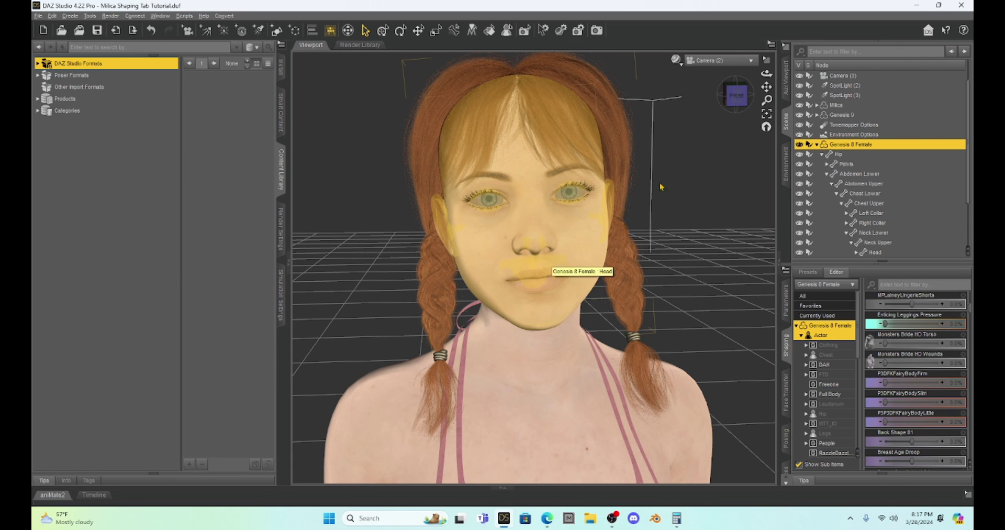
View the whole group of figures through Camera and delete the Genesis 8 Female (2) figure.
{"action": "left_click", "coordinate": [733, 65]}
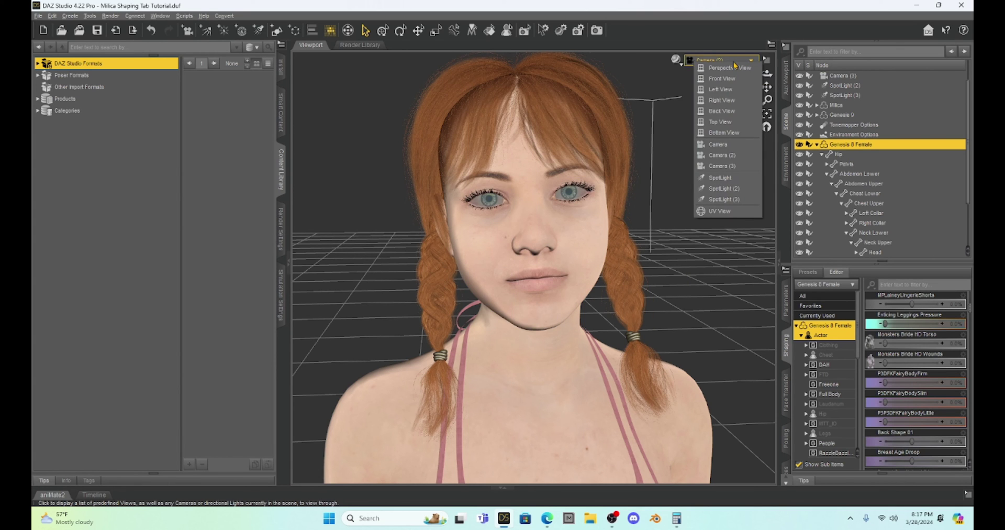
{"action": "left_click", "coordinate": [736, 147]}
{"action": "scroll", "coordinate": [652, 225], "scroll_direction": "down", "scroll_amount": 5}
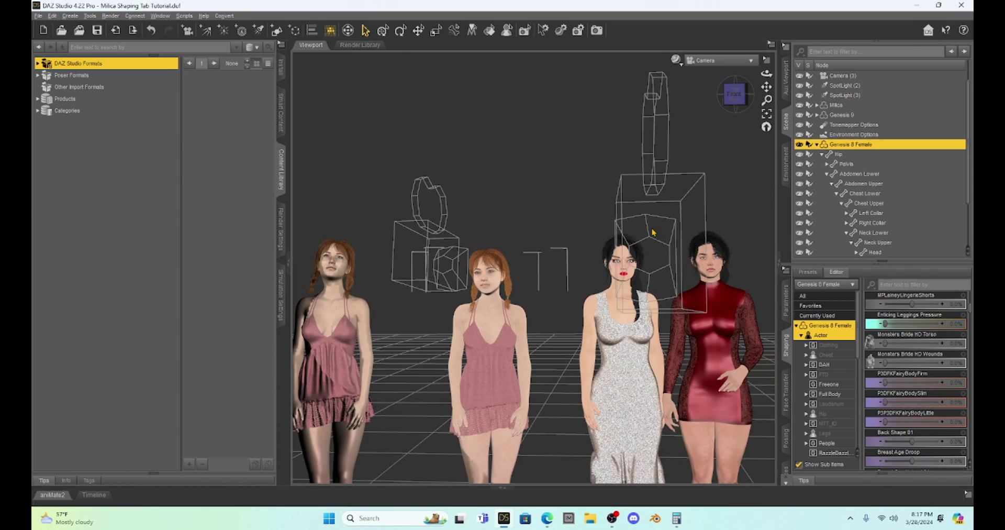
{"action": "left_click_drag", "start_coordinate": [734, 94], "coordinate": [766, 121]}
{"action": "left_click", "coordinate": [344, 210]}
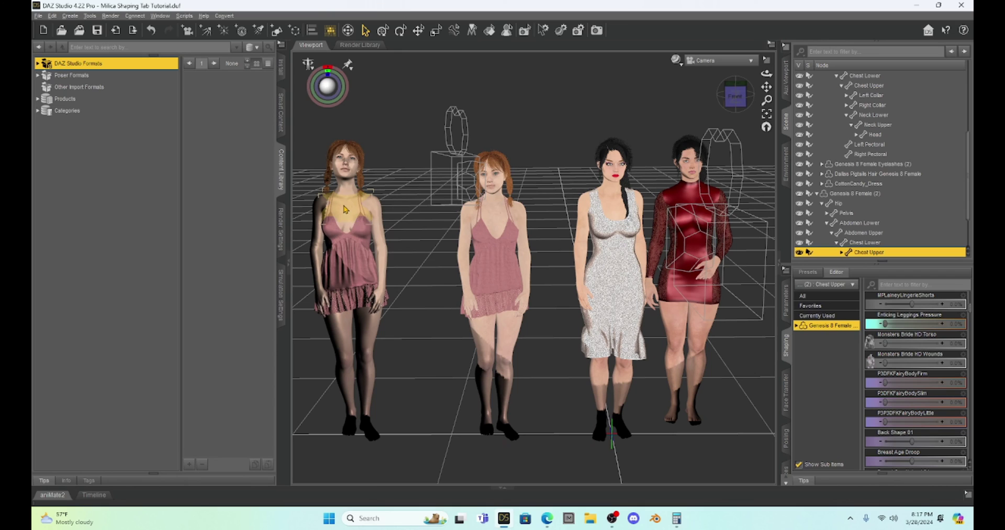
{"action": "right_click", "coordinate": [344, 209]}
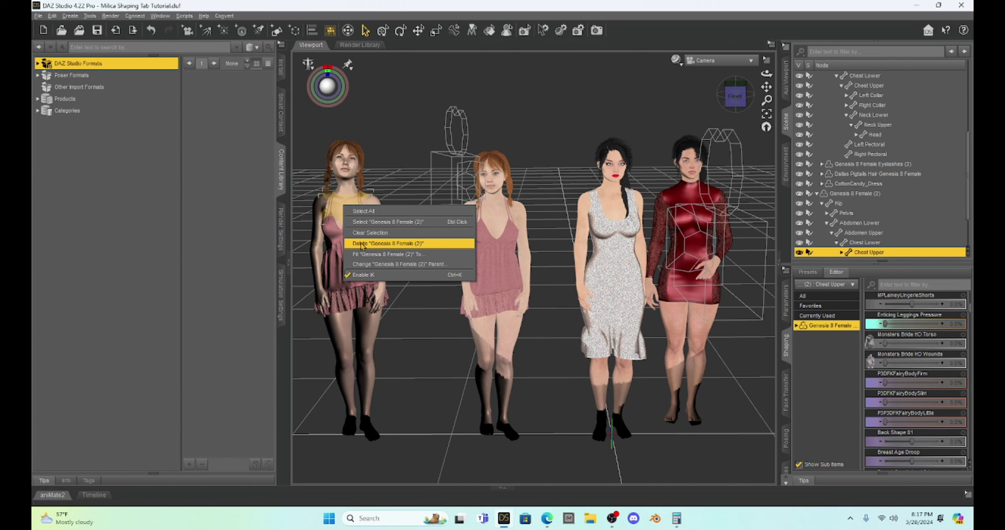
{"action": "left_click", "coordinate": [361, 244]}
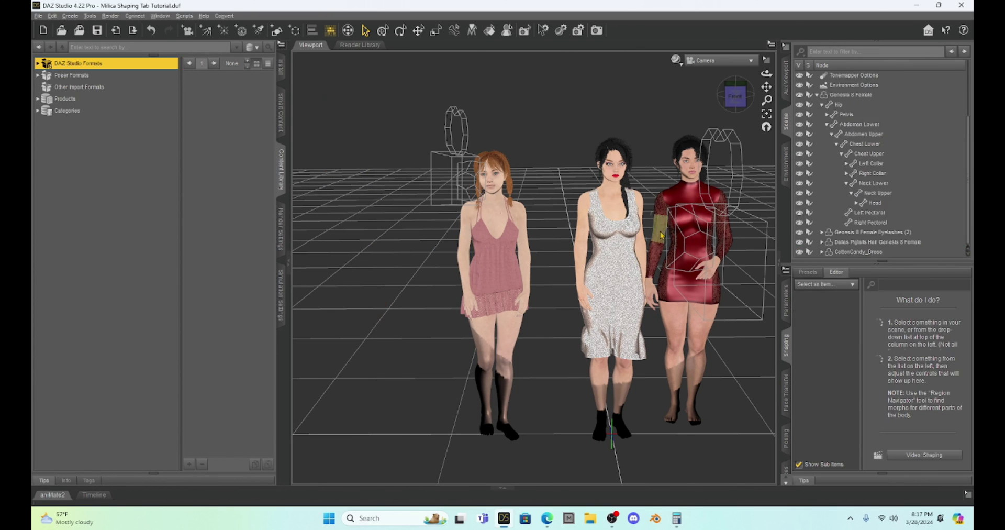
Delete the Milica and Genesis 9 figures from the scene.
{"action": "left_click", "coordinate": [613, 202]}
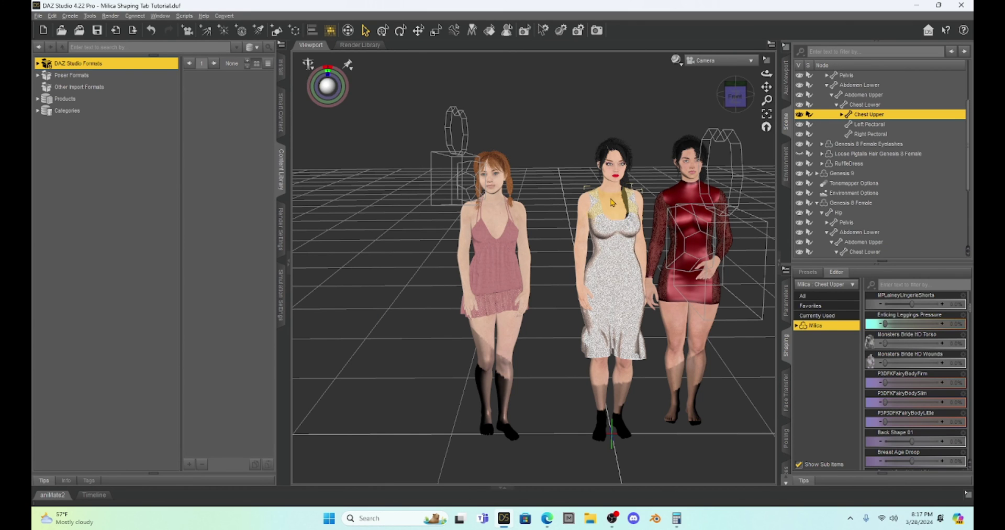
{"action": "right_click", "coordinate": [613, 202]}
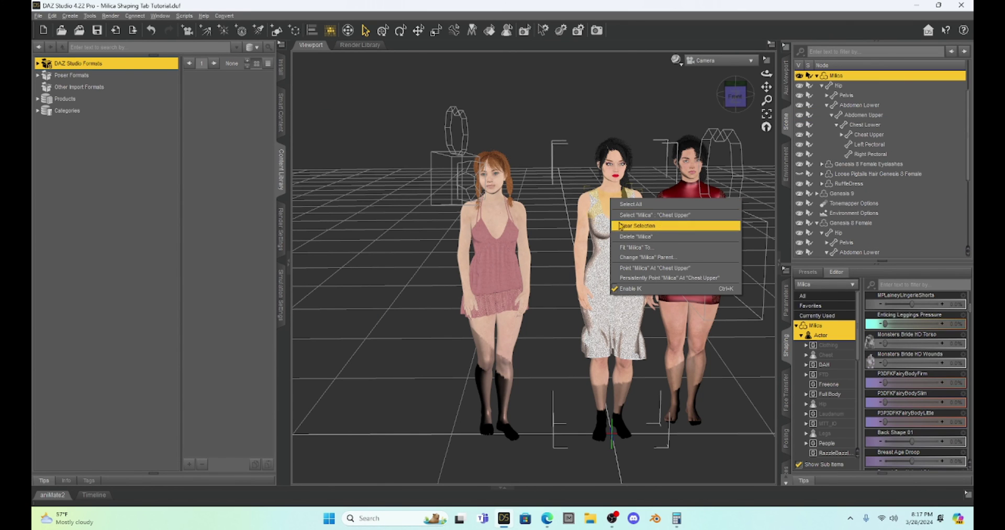
{"action": "left_click", "coordinate": [635, 237]}
{"action": "left_click", "coordinate": [689, 169]}
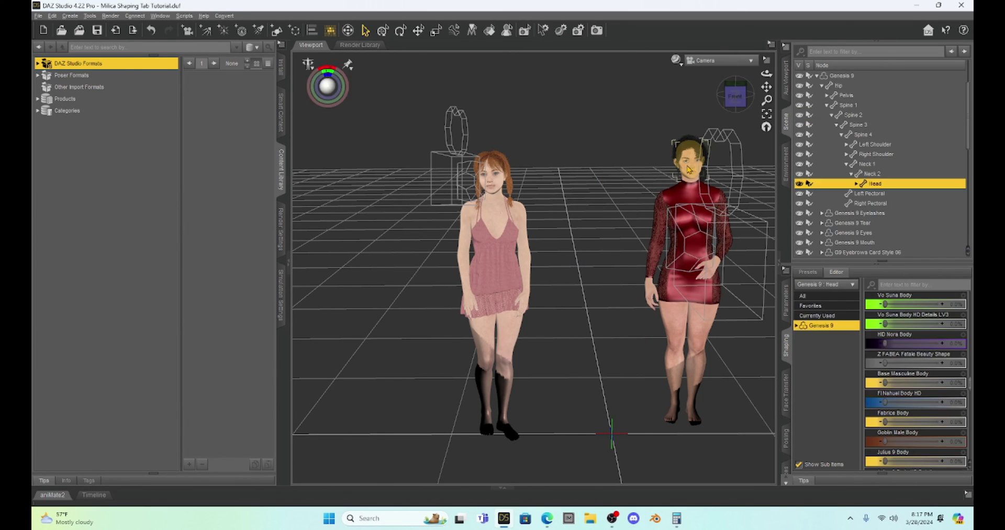
{"action": "right_click", "coordinate": [689, 169]}
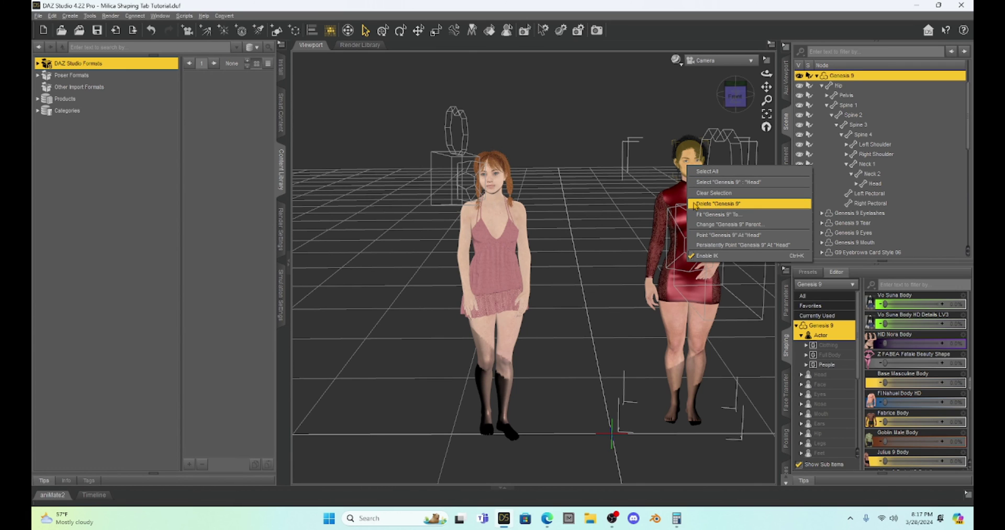
{"action": "left_click", "coordinate": [718, 204]}
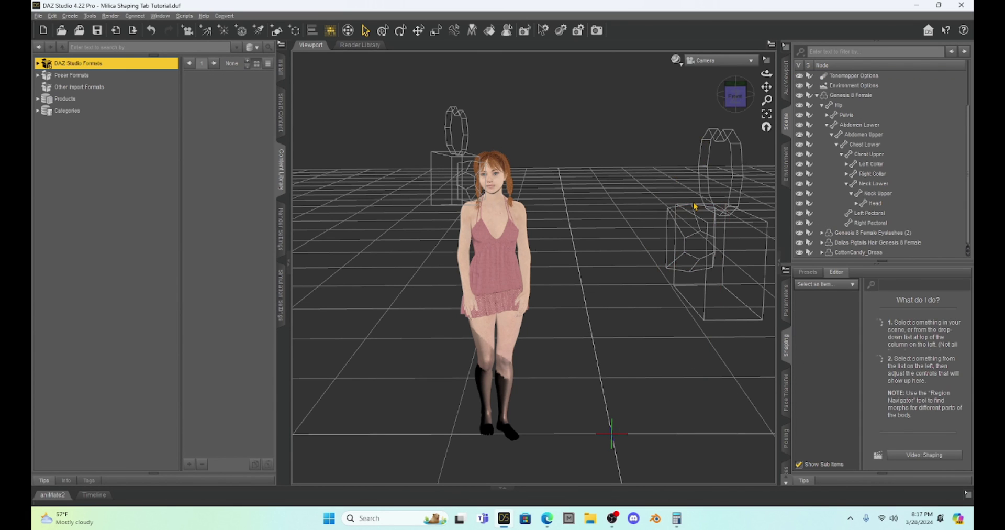
View the remaining figure's face through Camera (2) and collapse the Genesis 8 Female's hierarchy in the scene.
{"action": "scroll", "coordinate": [537, 252], "scroll_direction": "up", "scroll_amount": 5}
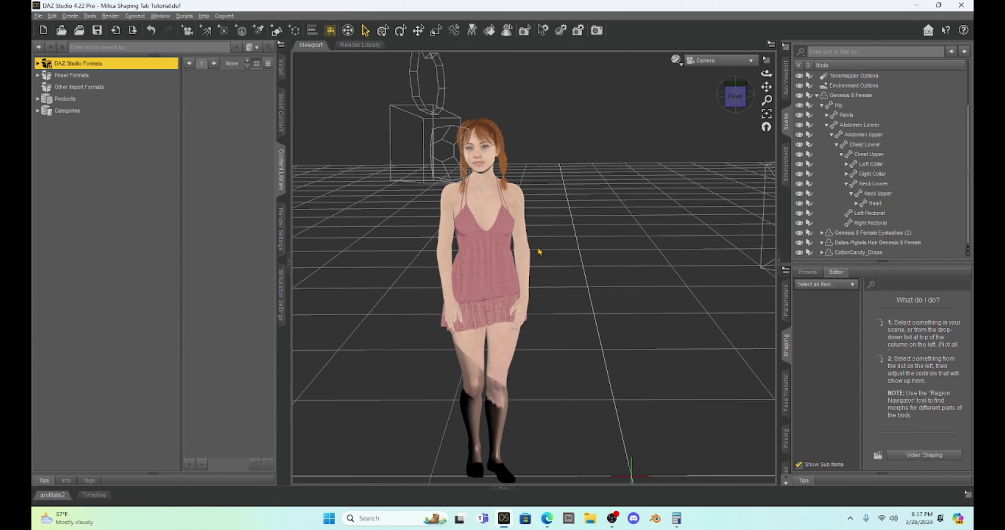
{"action": "left_click", "coordinate": [723, 61]}
{"action": "left_click", "coordinate": [732, 158]}
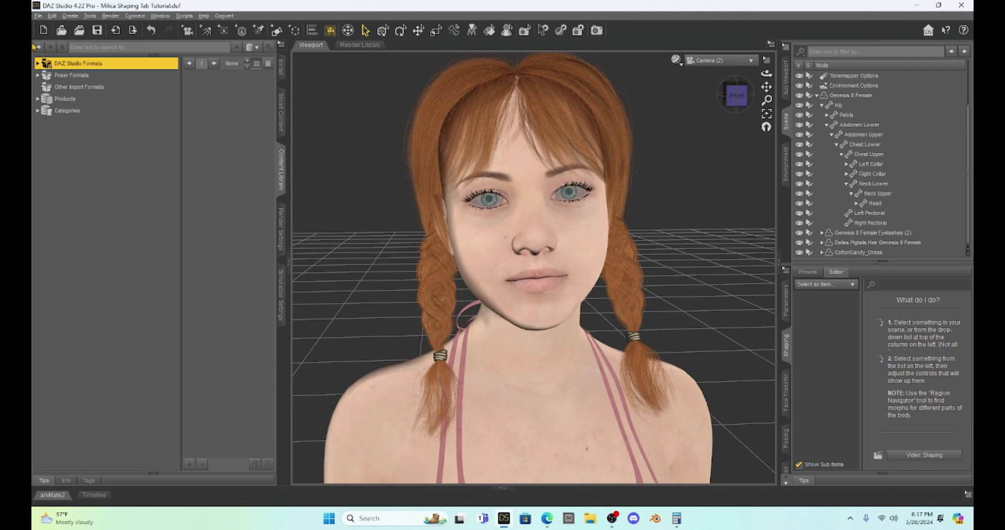
{"action": "left_click", "coordinate": [817, 96]}
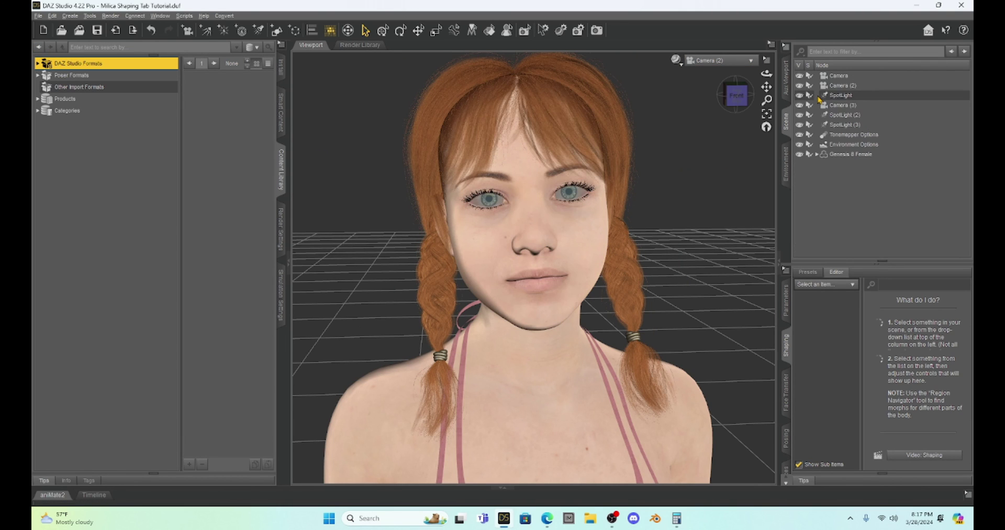
Save the Genesis 8 Female as a character preset named "Young Base Figure" in the Presets Characters folder of My Library.
{"action": "left_click", "coordinate": [847, 155]}
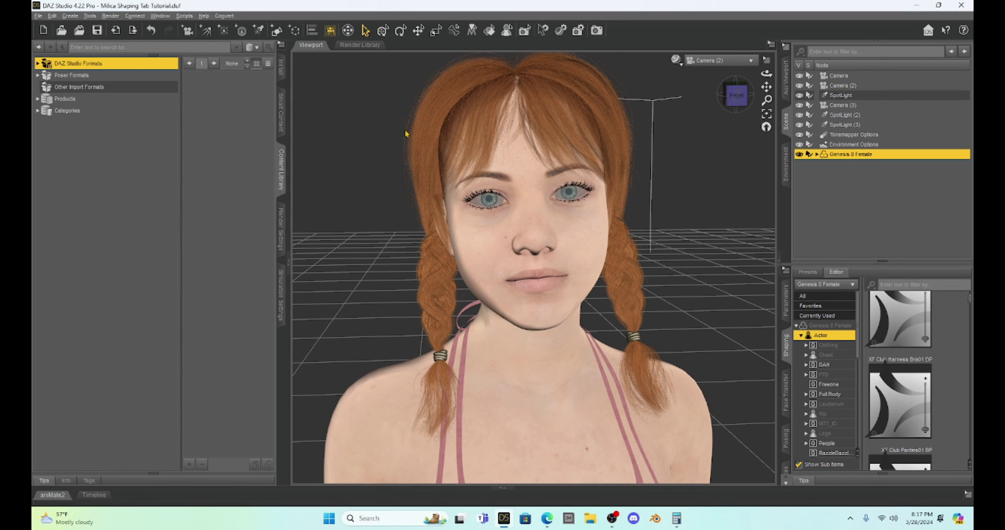
{"action": "left_click", "coordinate": [38, 16]}
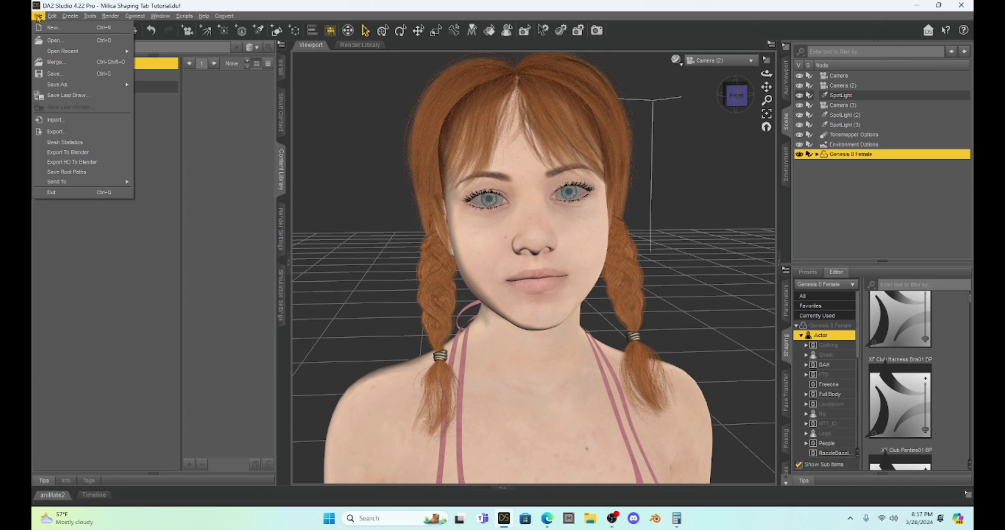
{"action": "mouse_move", "coordinate": [68, 88]}
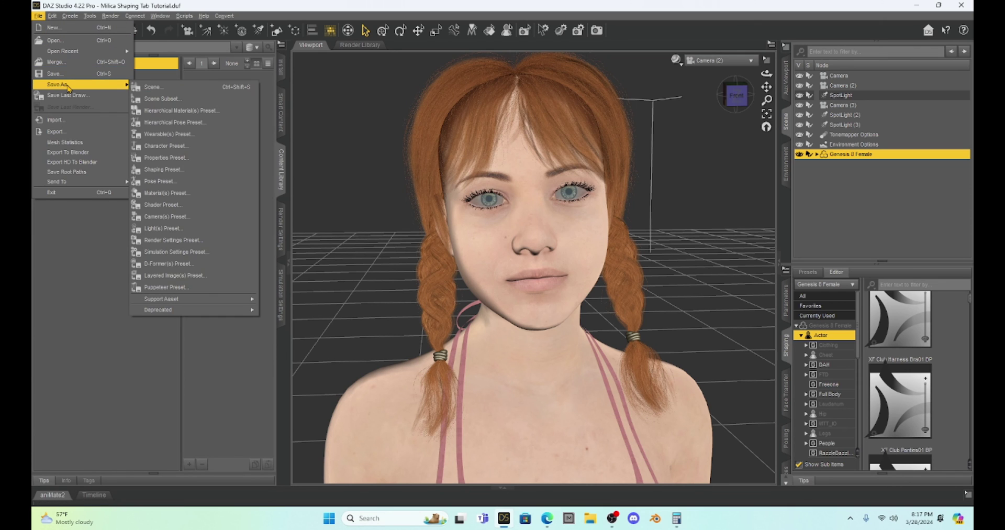
{"action": "left_click", "coordinate": [209, 150]}
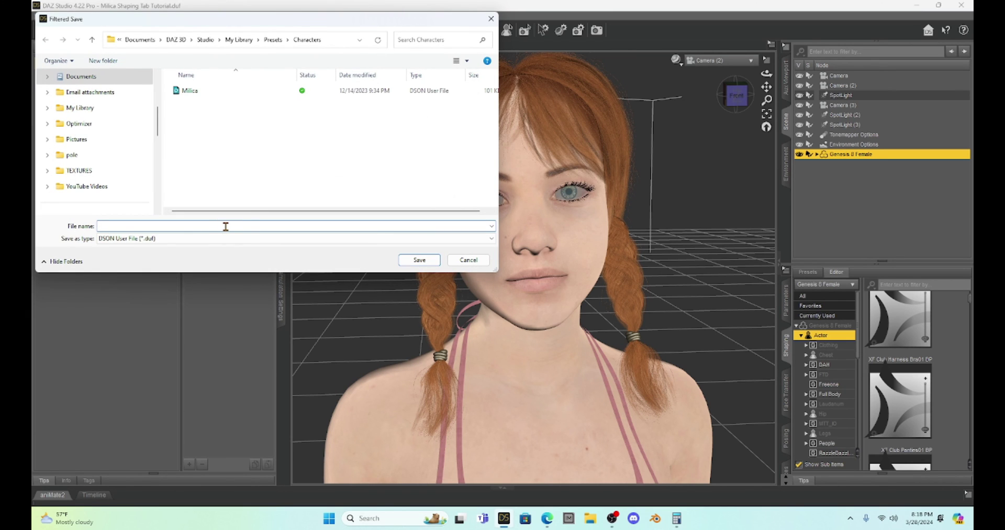
{"action": "type", "text": "Young Base Figure"}
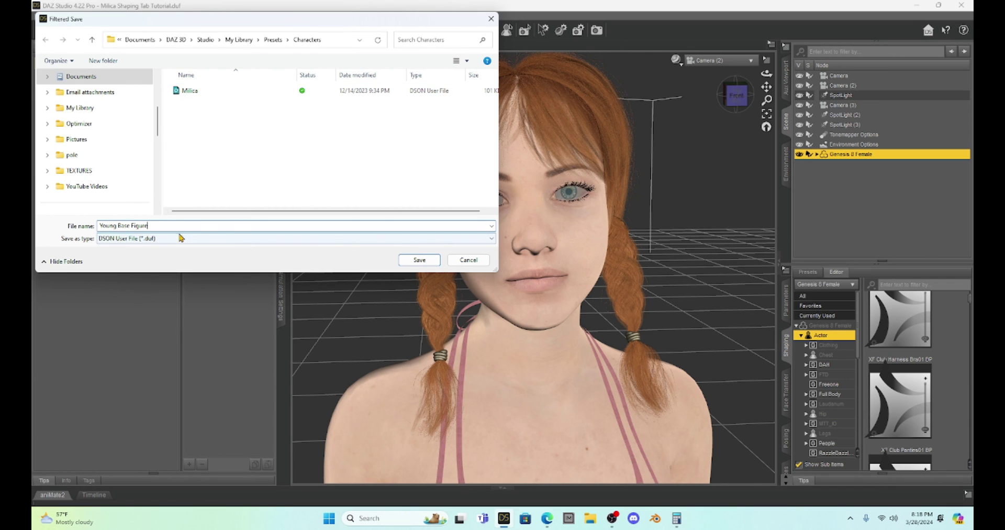
{"action": "left_click", "coordinate": [418, 260]}
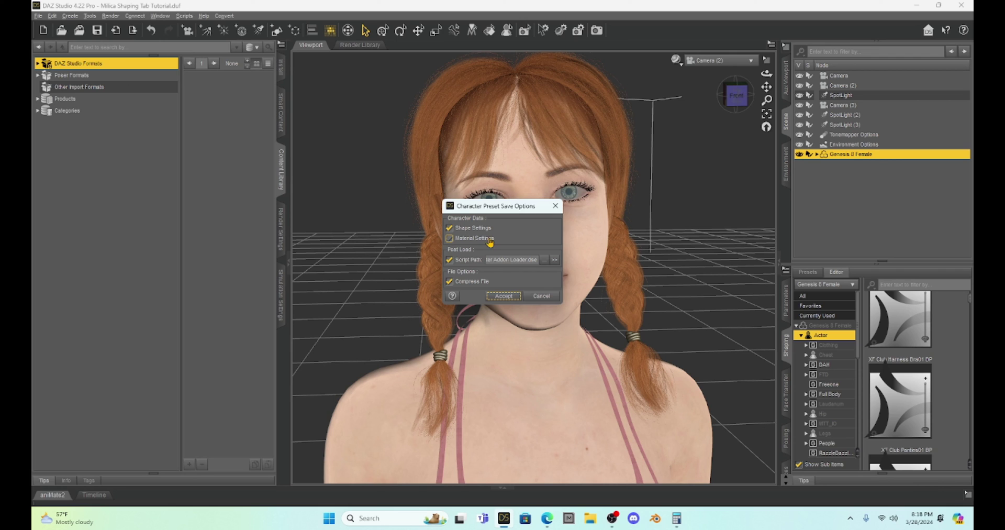
Toggle the preset's Shape Settings, Material Settings and Compress File options and restore each one, and accept the save options.
{"action": "left_click", "coordinate": [507, 229]}
{"action": "left_click", "coordinate": [507, 228]}
{"action": "left_click", "coordinate": [508, 239]}
{"action": "left_click", "coordinate": [506, 238]}
{"action": "left_click", "coordinate": [479, 281]}
{"action": "left_click", "coordinate": [479, 281]}
{"action": "left_click", "coordinate": [503, 296]}
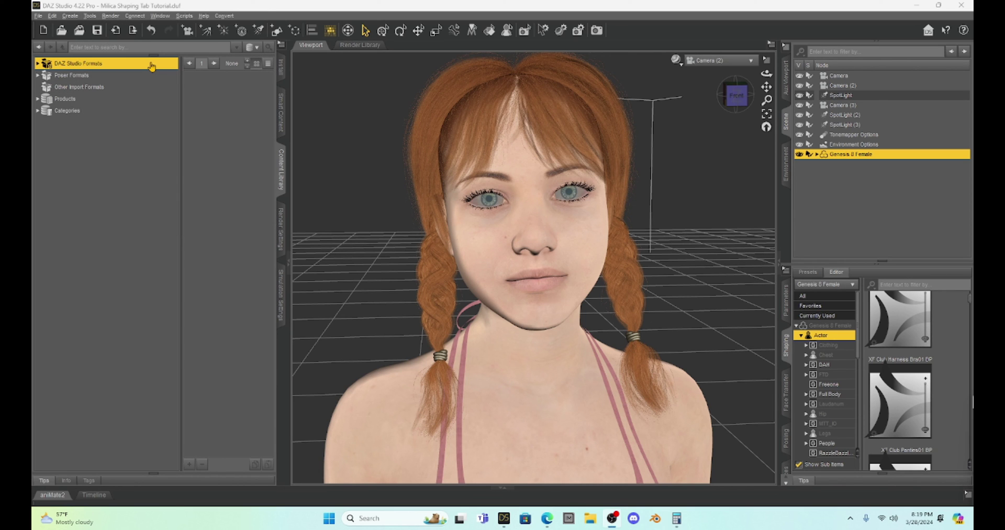
Start a new empty scene in place of the current figure scene.
{"action": "left_click", "coordinate": [38, 16]}
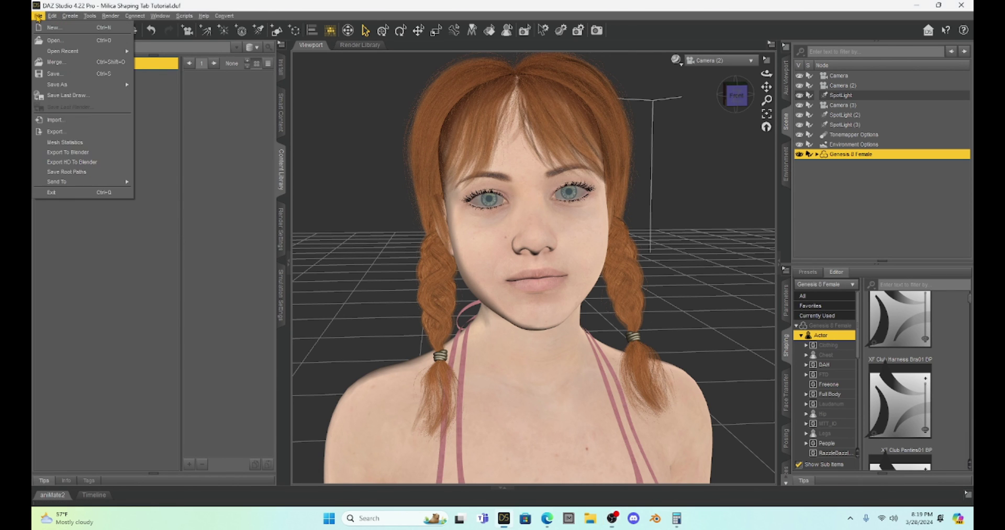
{"action": "left_click", "coordinate": [52, 27]}
{"action": "left_click", "coordinate": [591, 429]}
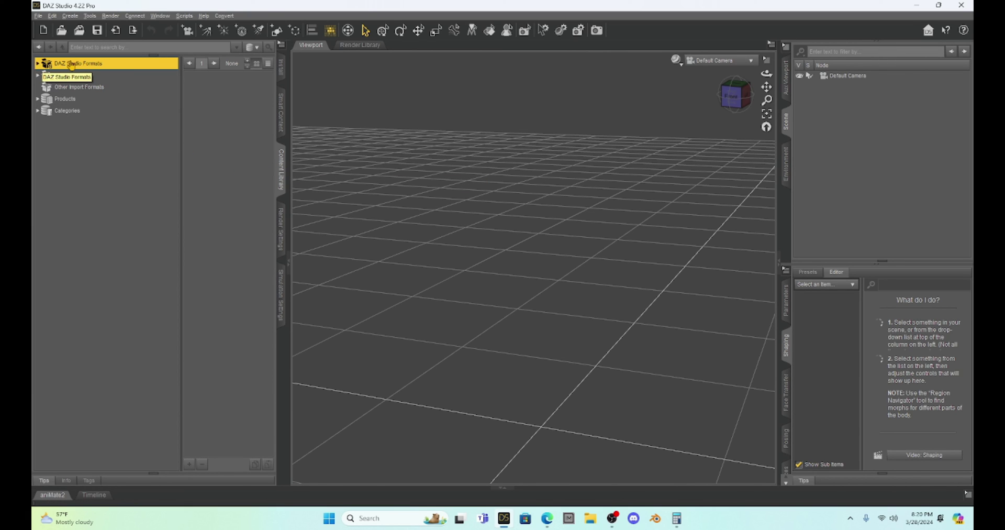
Load the Young Base Figure character preset from My Library's Presets Characters folder into the empty scene.
{"action": "left_click", "coordinate": [38, 64]}
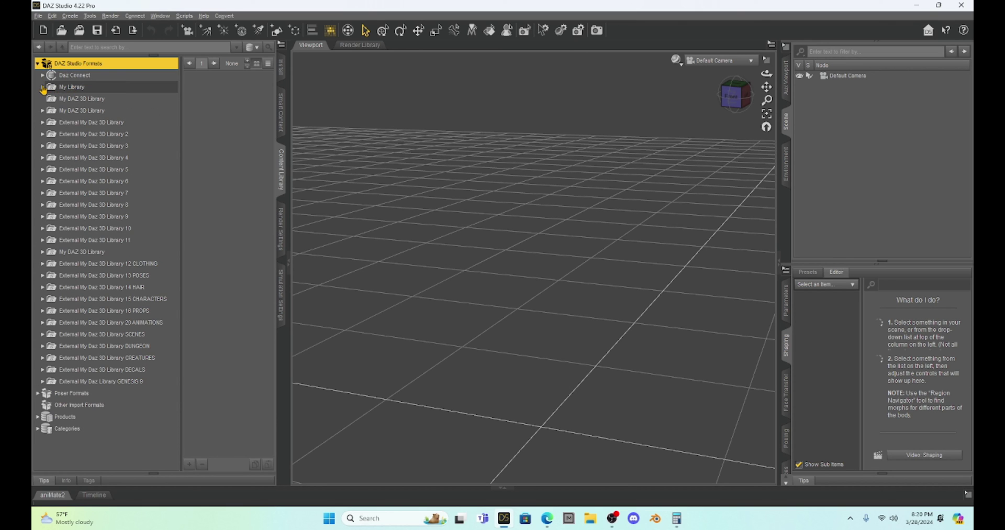
{"action": "left_click", "coordinate": [42, 88]}
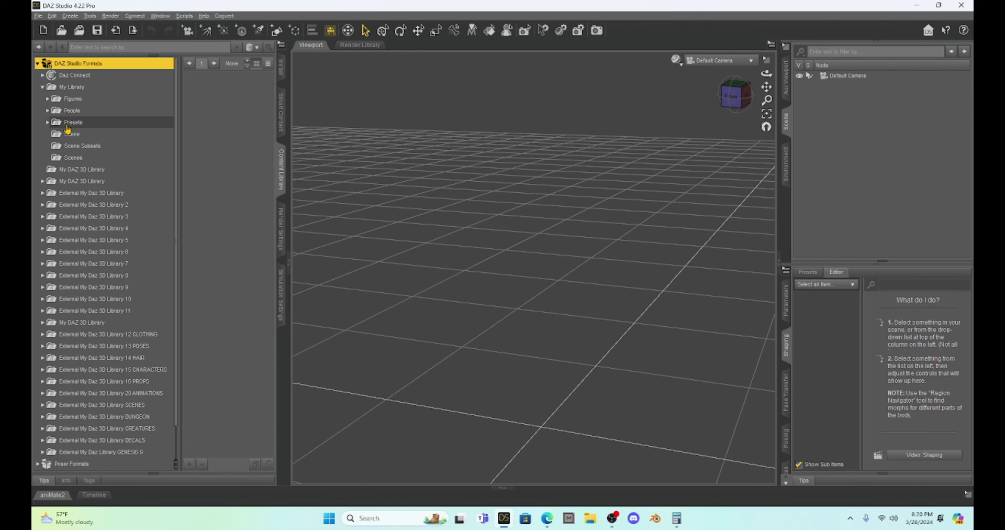
{"action": "left_click", "coordinate": [48, 123]}
{"action": "left_click", "coordinate": [79, 134]}
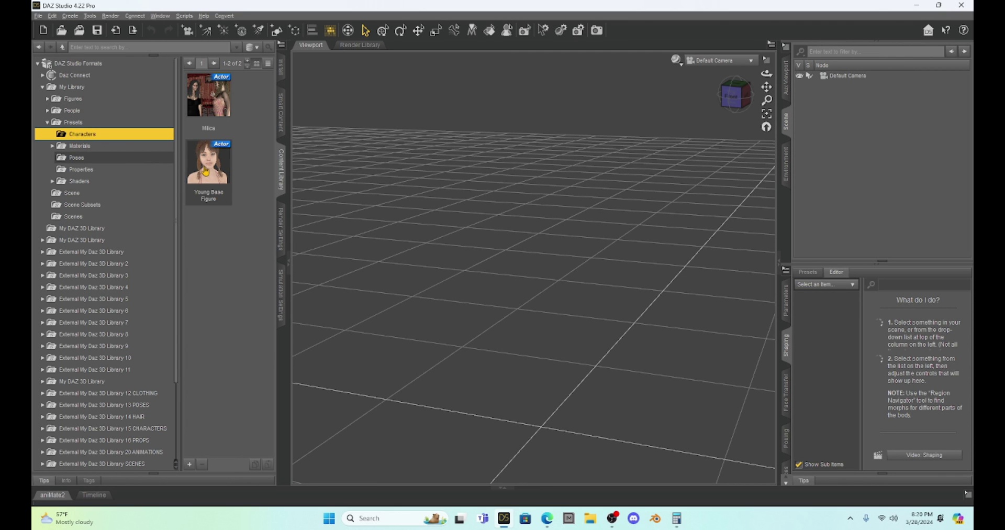
{"action": "mouse_move", "coordinate": [206, 171]}
{"action": "double_click", "coordinate": [211, 164]}
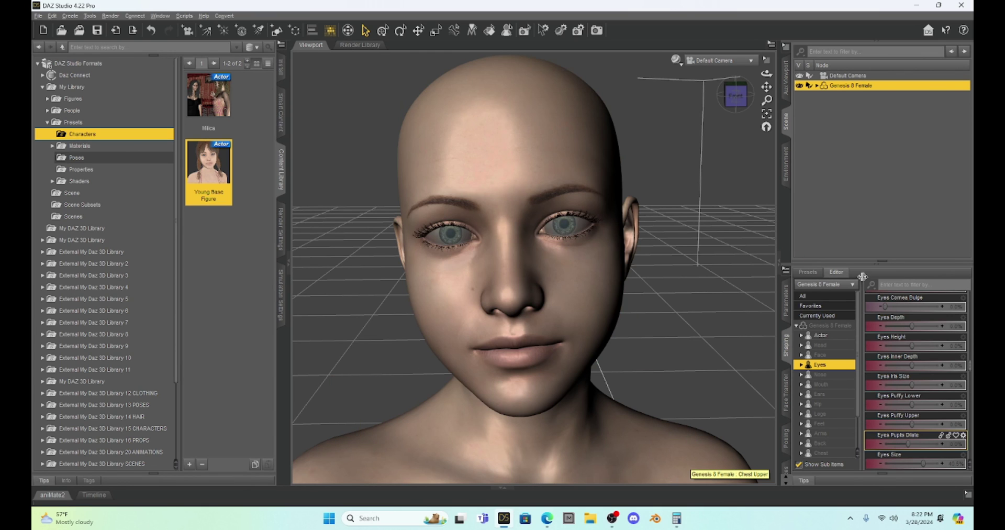
Try changing the Eyes Size morph on the loaded Genesis 8 Female, and undo the change.
{"action": "scroll", "coordinate": [930, 387], "scroll_direction": "down", "scroll_amount": 2}
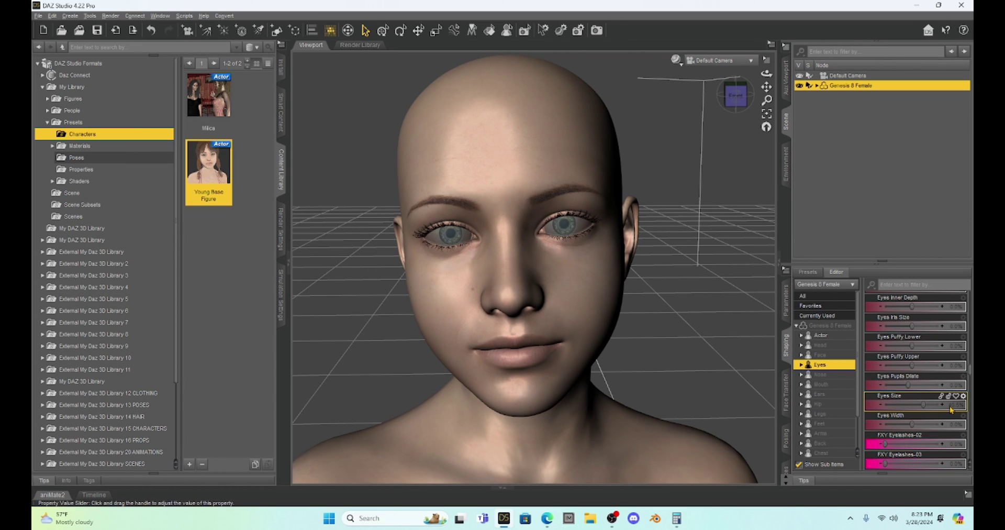
{"action": "left_click_drag", "start_coordinate": [951, 410], "coordinate": [919, 405]}
{"action": "key", "text": "ctrl+z"}
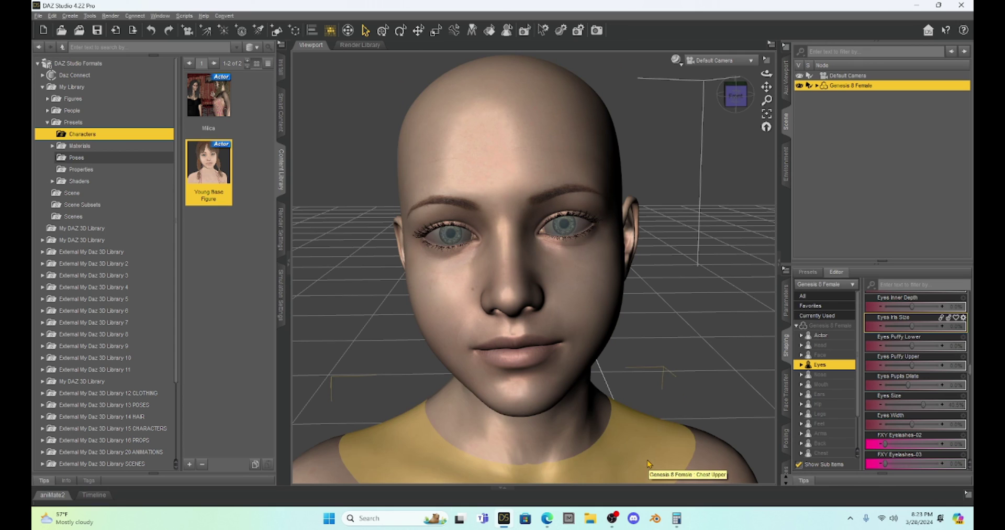
Show the transform parameters of the loaded Genesis 8 Female.
{"action": "mouse_move", "coordinate": [200, 155]}
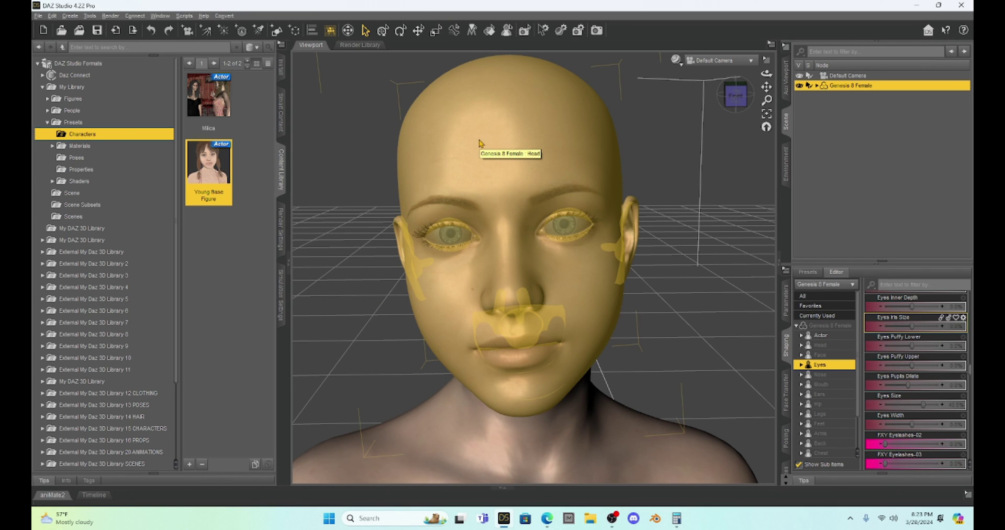
{"action": "left_click", "coordinate": [786, 300]}
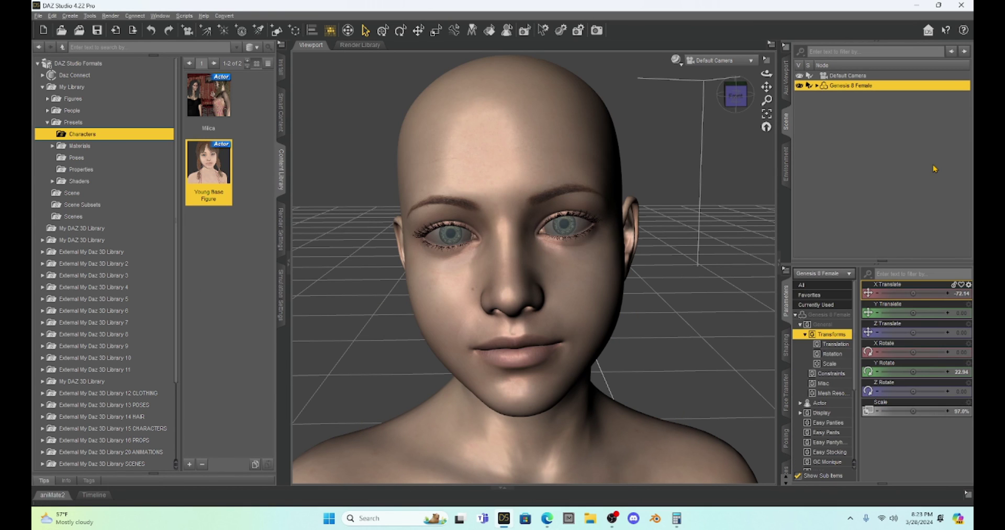